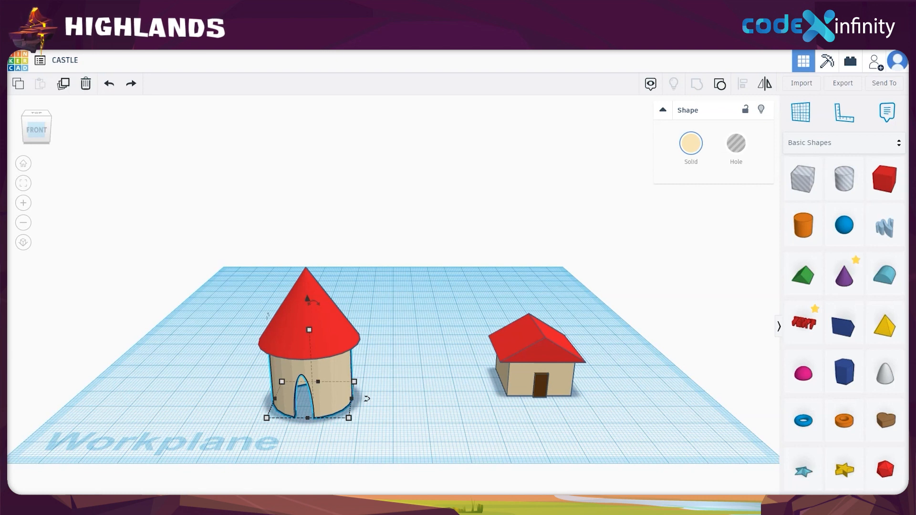
# Move the whole round tower, roof and walls together, to the left edge of the workplane.
pyautogui.click(415, 327)
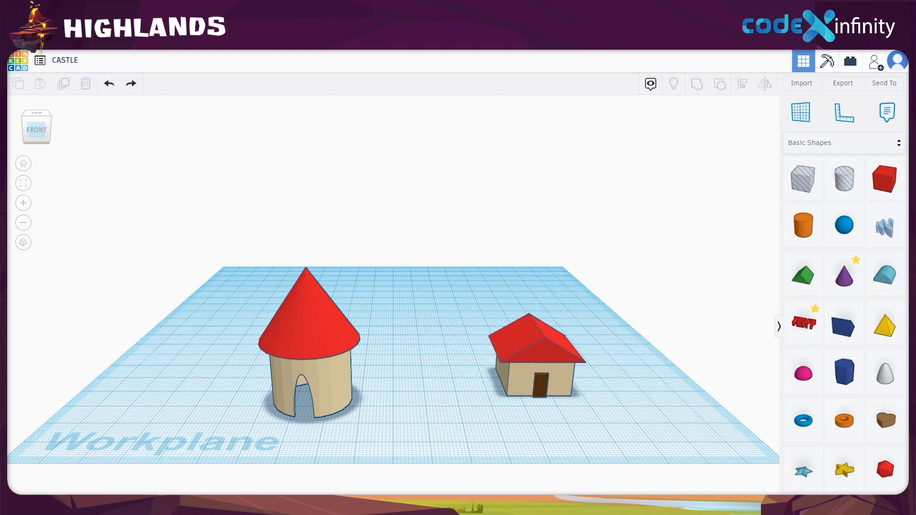
pyautogui.moveTo(219, 260); pyautogui.dragTo(390, 463)
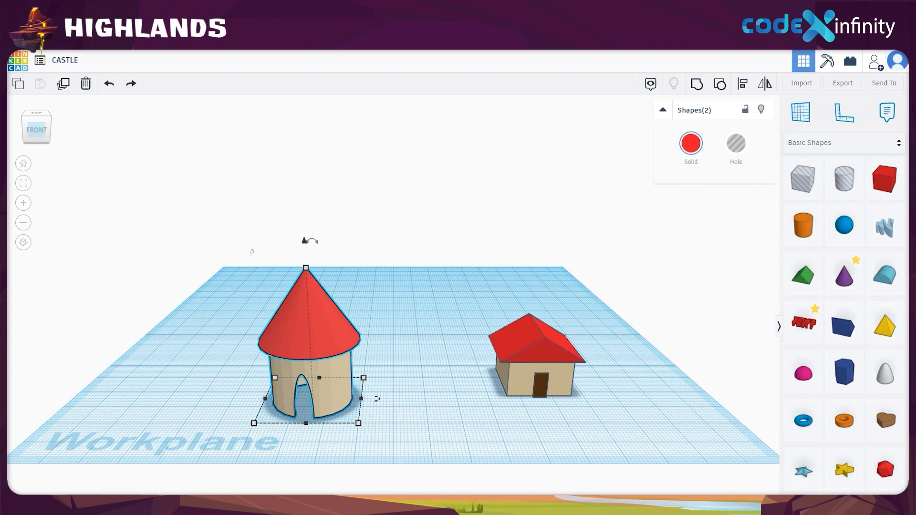
pyautogui.press('Left')
pyautogui.press('Left')
pyautogui.press('Left')
pyautogui.press('Left')
pyautogui.press('Left')
pyautogui.press('Left')
pyautogui.press('Left')
pyautogui.press('Left')
pyautogui.press('Left')
pyautogui.press('Left')
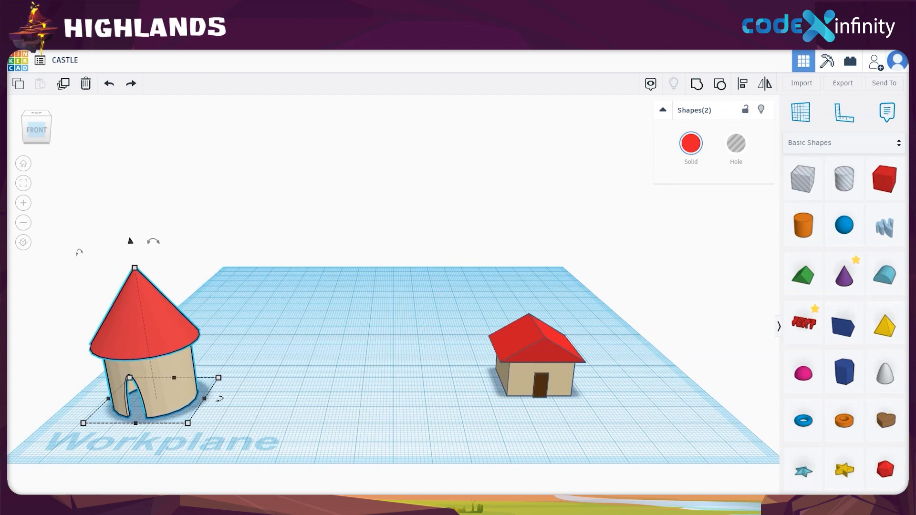
pyautogui.press('Left')
# Move the complete small house, including its roof and door, toward the front-right edge of the workplane.
pyautogui.moveTo(450, 295); pyautogui.dragTo(602, 437)
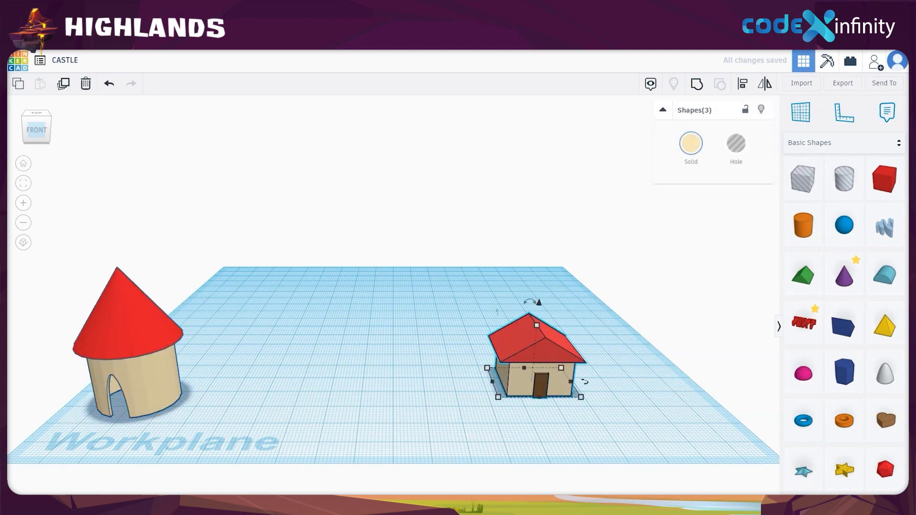
pyautogui.press('Right')
pyautogui.press('Right')
pyautogui.press('Right')
pyautogui.press('Right')
pyautogui.press('Right')
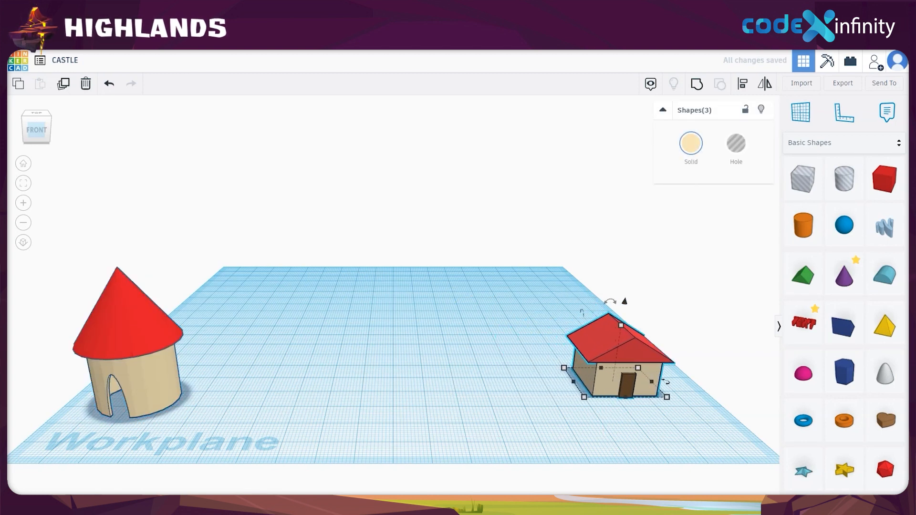
pyautogui.press('Down')
pyautogui.press('Down')
pyautogui.press('Down')
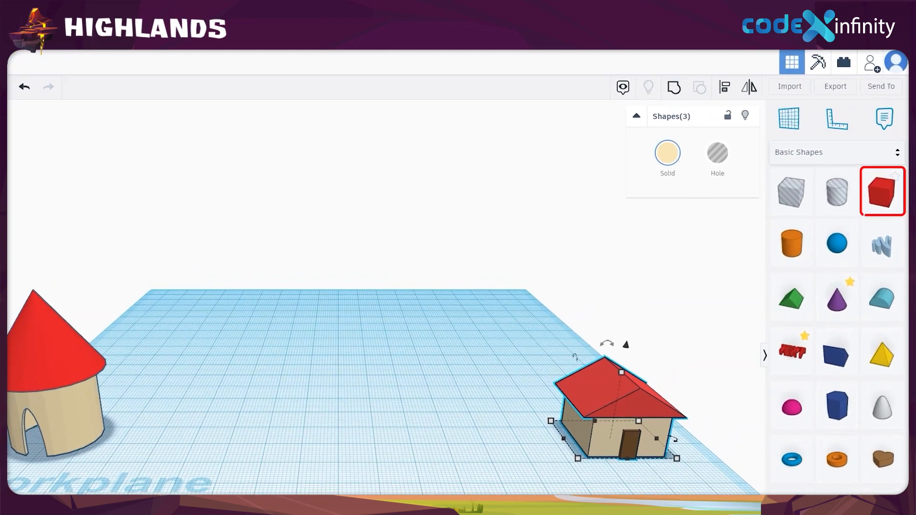
# Add a solid box at the middle of the workplane's back edge and colour it pale beige.
pyautogui.moveTo(878, 204); pyautogui.dragTo(264, 313)
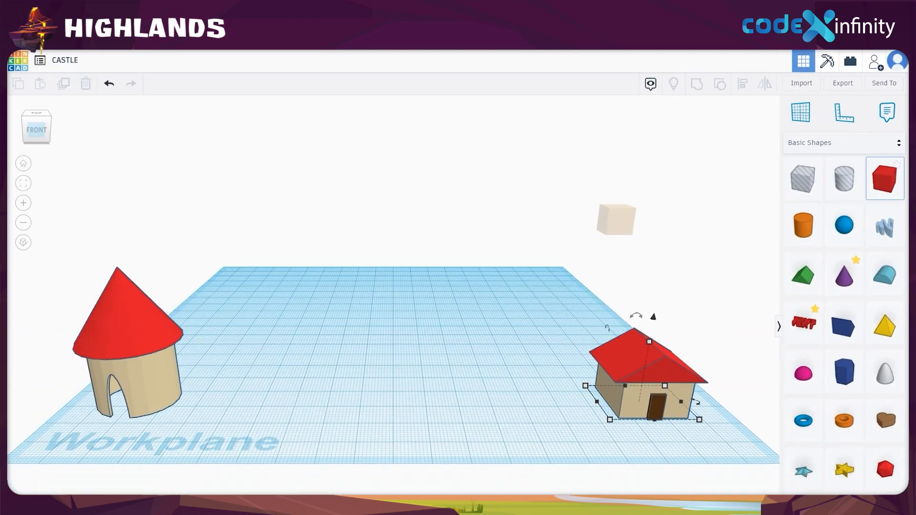
pyautogui.moveTo(372, 269); pyautogui.dragTo(383, 271)
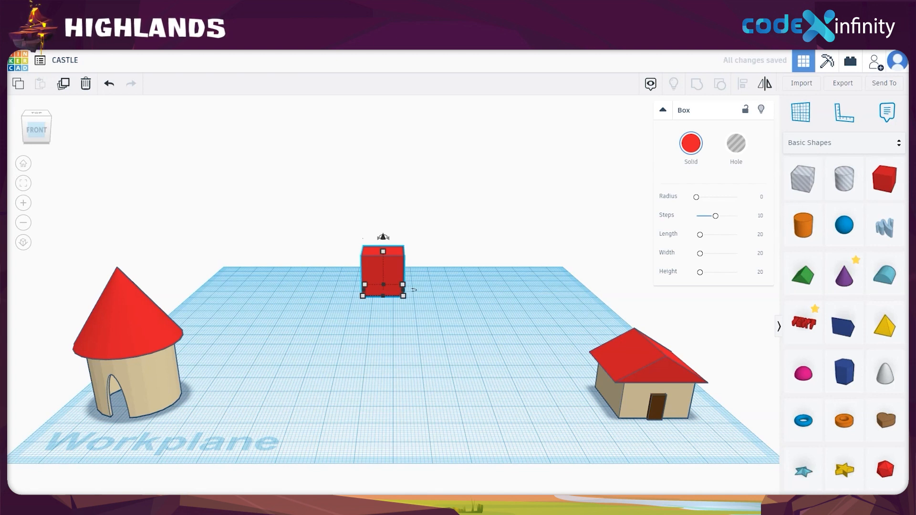
pyautogui.scroll(4, 414, 289)
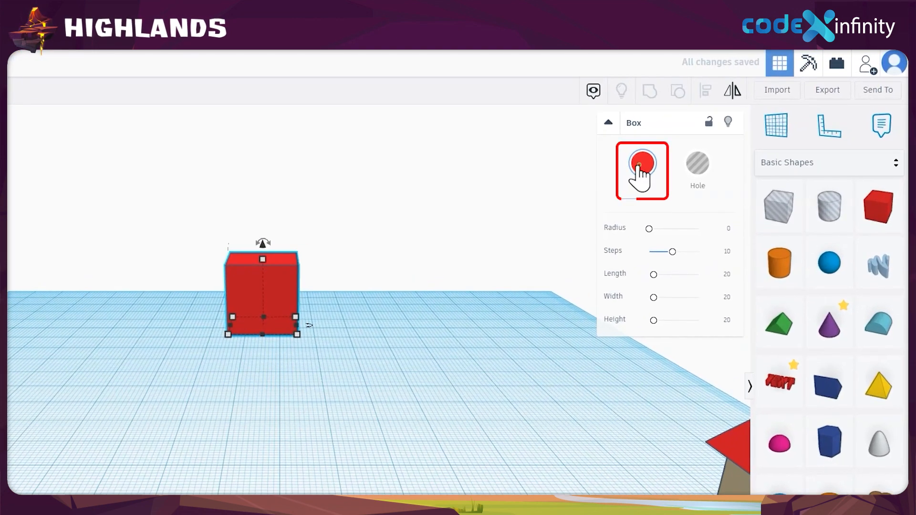
pyautogui.click(642, 164)
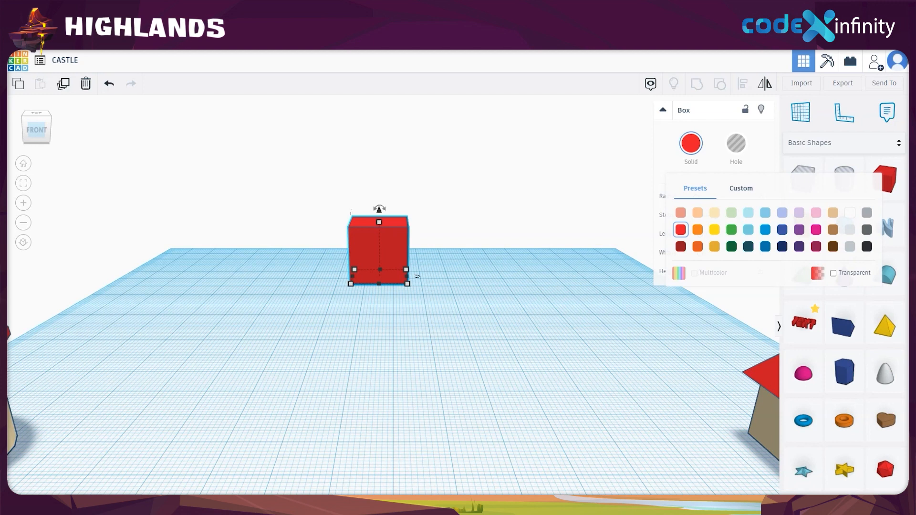
pyautogui.click(714, 212)
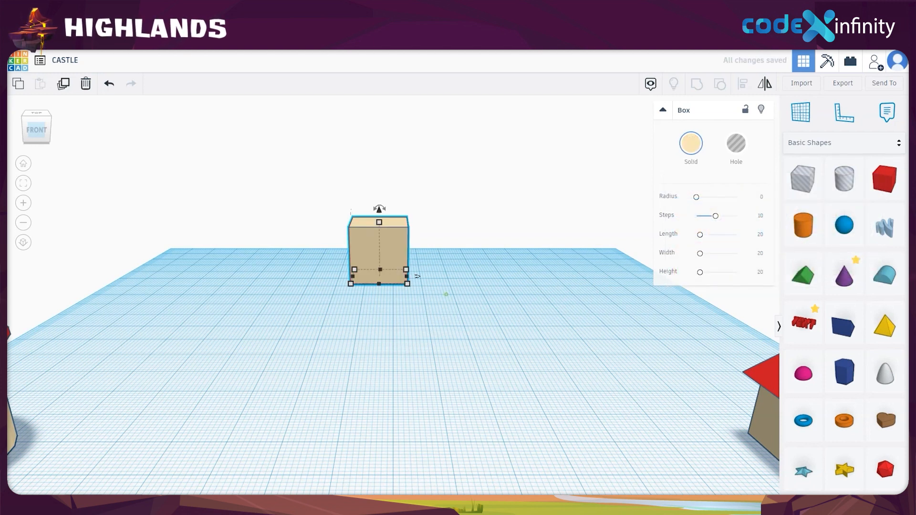
# Set the beige box's width to 36, its depth to 47 and its height to 34.
pyautogui.click(446, 295)
pyautogui.click(380, 271)
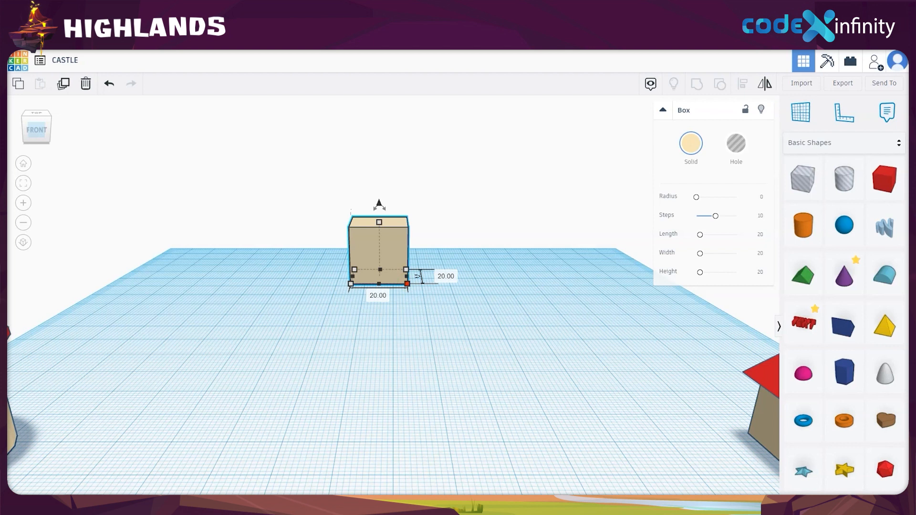
pyautogui.click(378, 295)
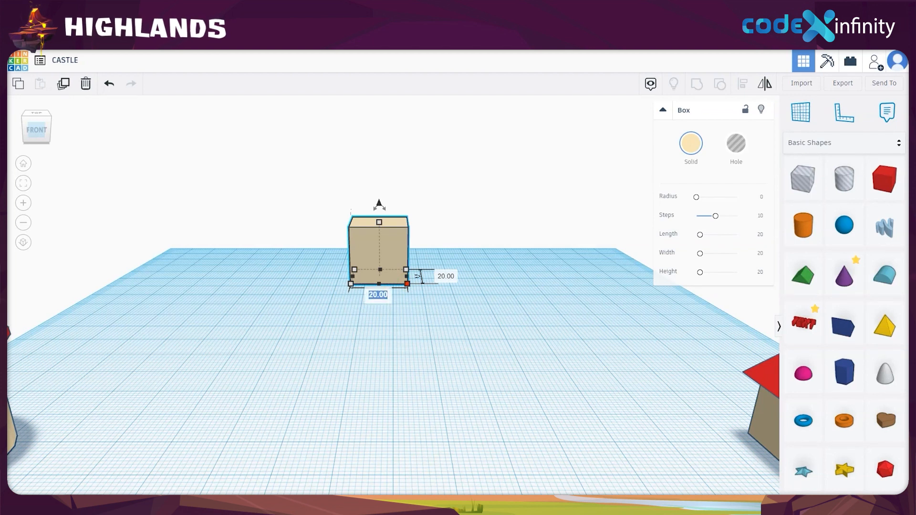
pyautogui.write('36')
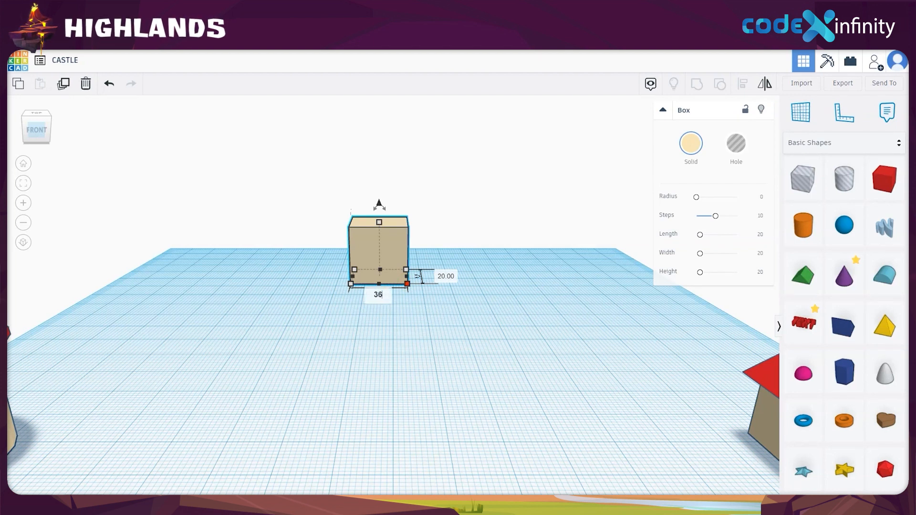
pyautogui.press('Return')
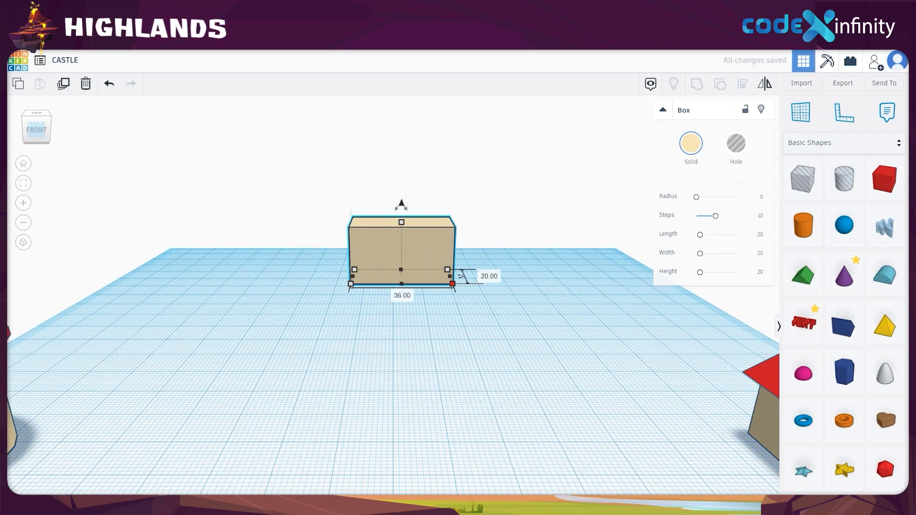
pyautogui.click(489, 276)
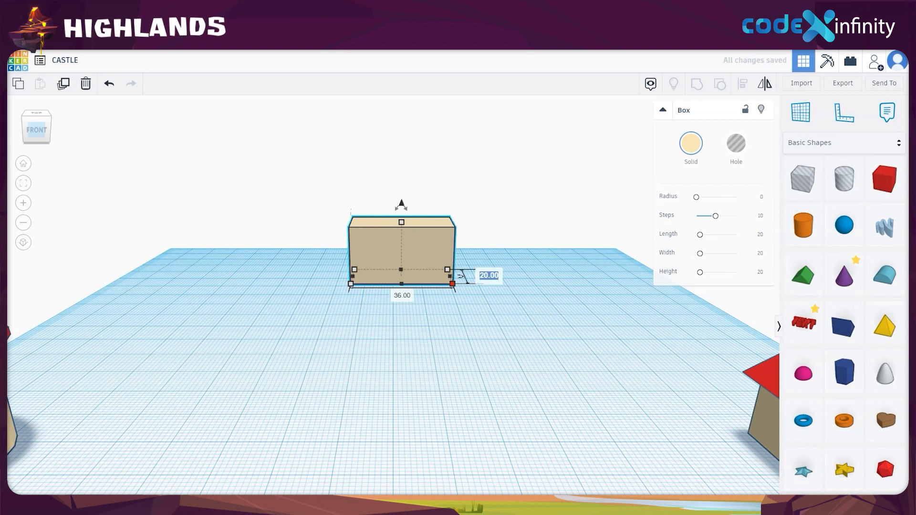
pyautogui.write('47')
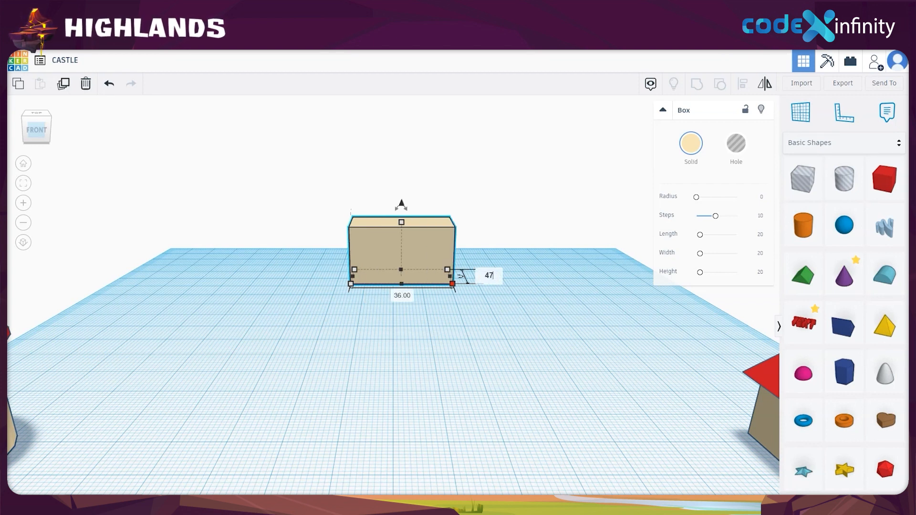
pyautogui.press('Return')
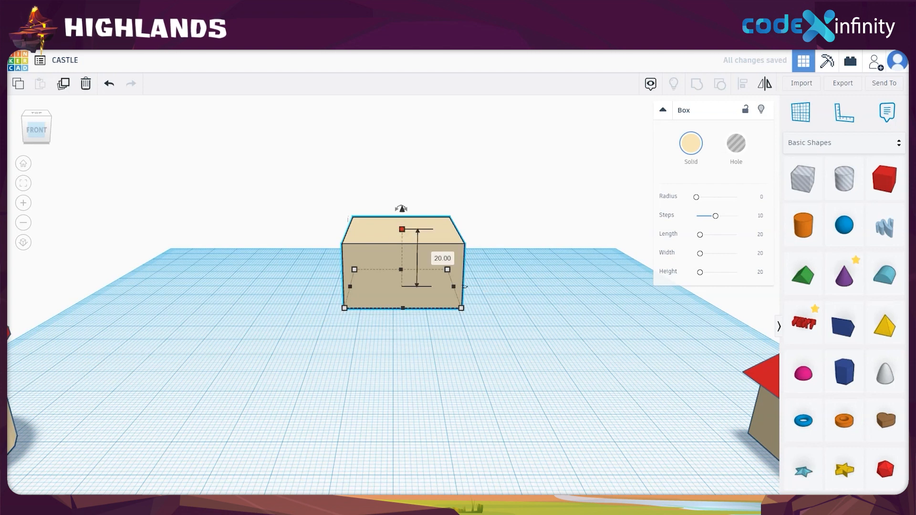
pyautogui.click(443, 259)
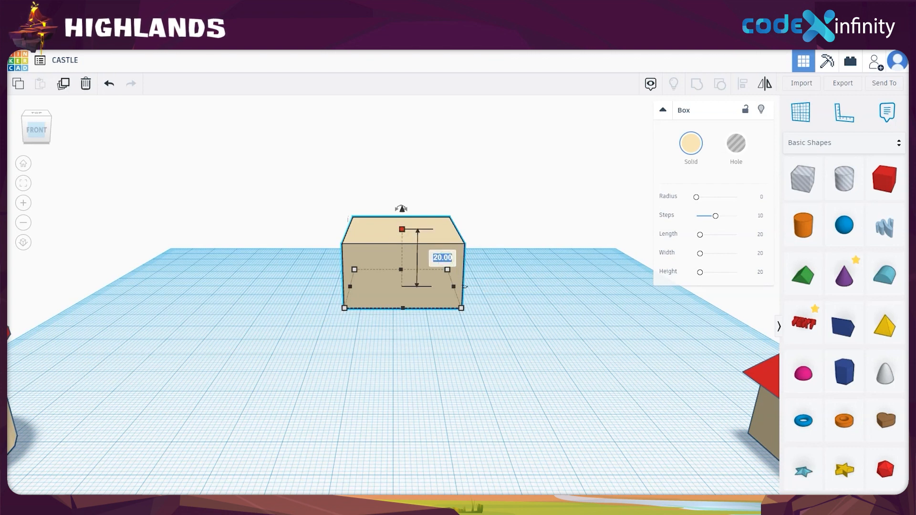
pyautogui.write('34')
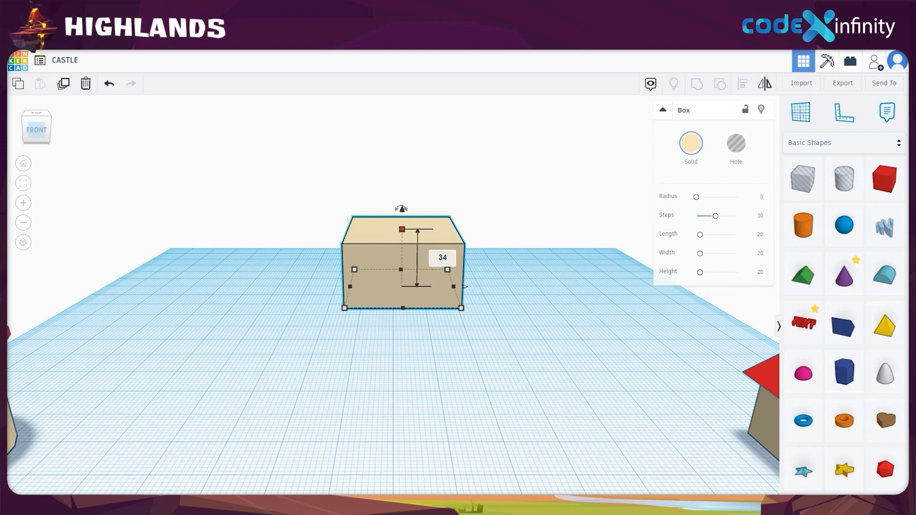
pyautogui.press('Return')
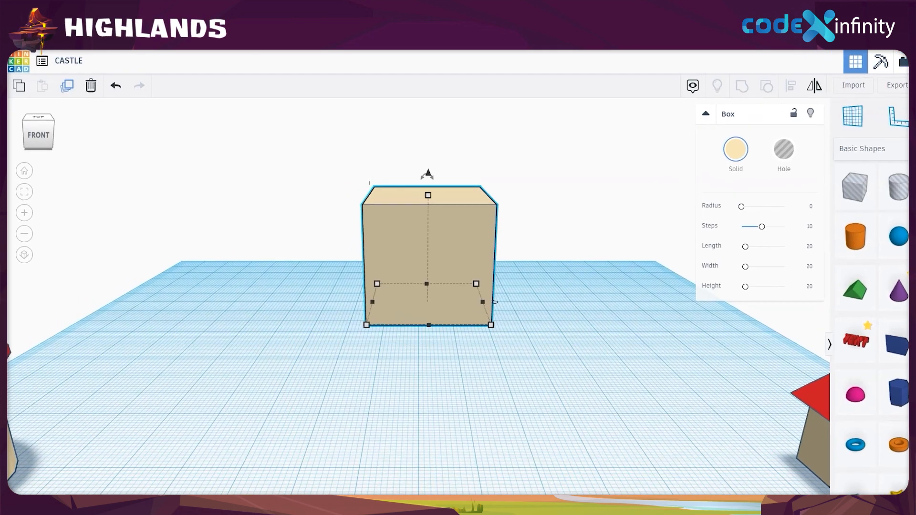
# Duplicate the beige box and place the copy beside the original on its left side.
pyautogui.click(75, 91)
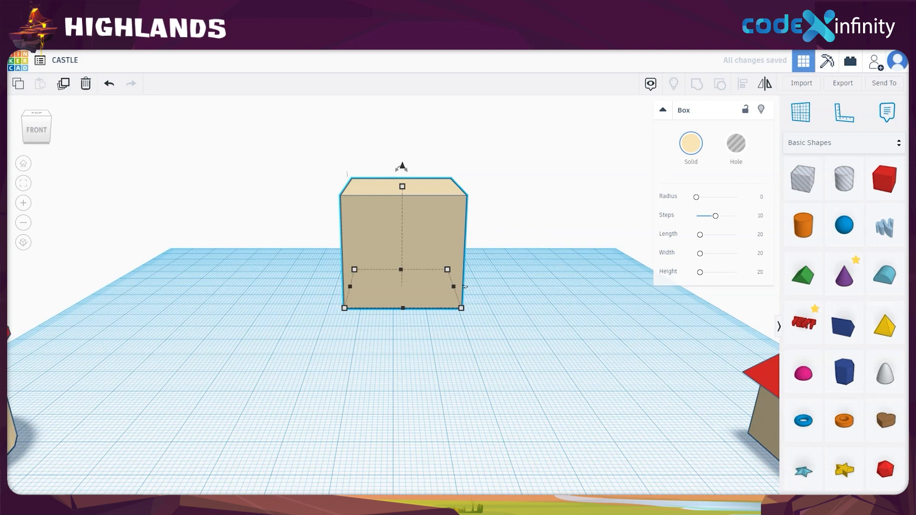
pyautogui.moveTo(464, 286); pyautogui.dragTo(312, 286)
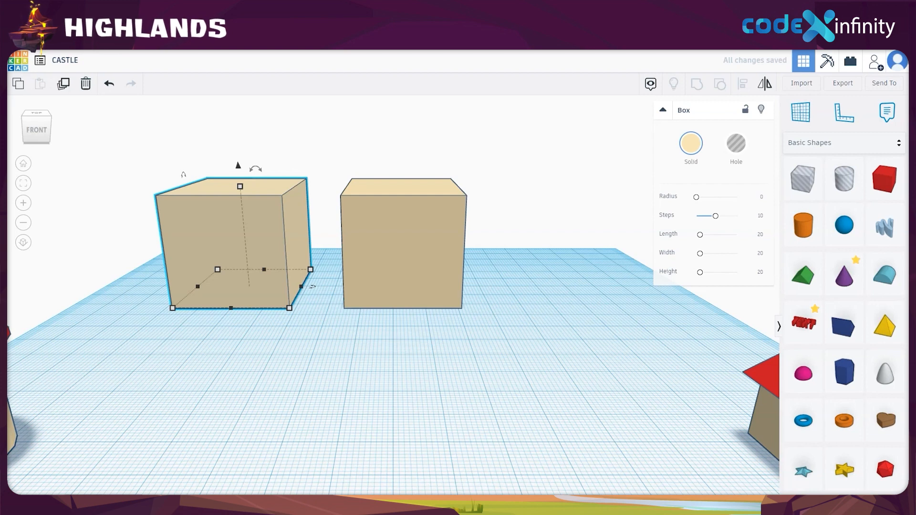
# Set the copied box's width to 33, its depth to 44 and its height to 30.
pyautogui.click(289, 308)
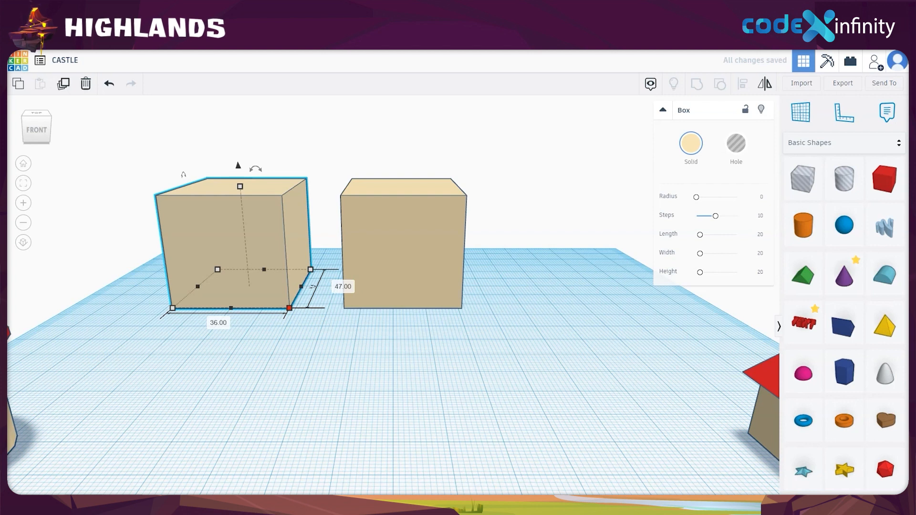
pyautogui.click(218, 323)
pyautogui.write('3')
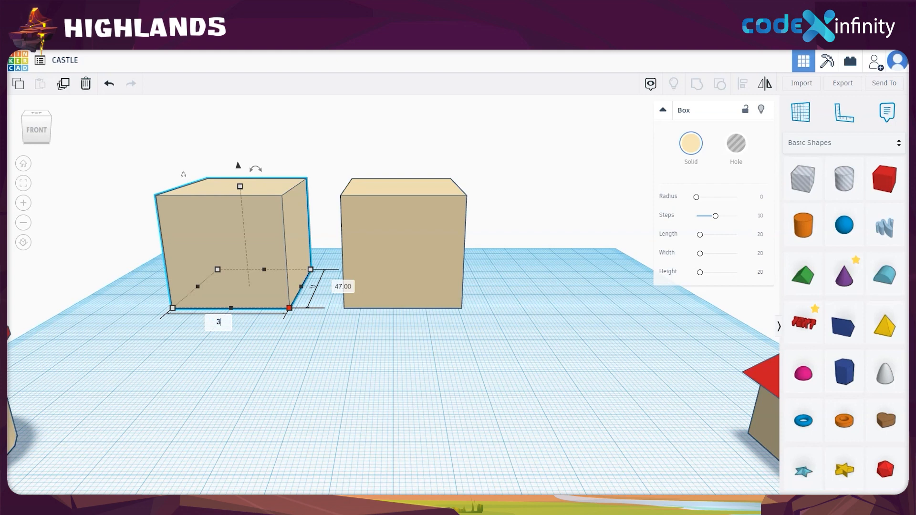
pyautogui.write('3')
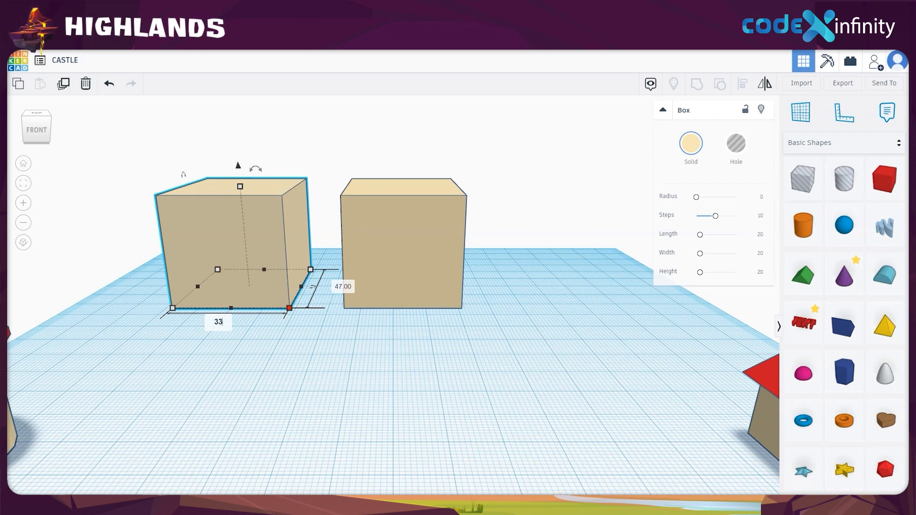
pyautogui.press('Return')
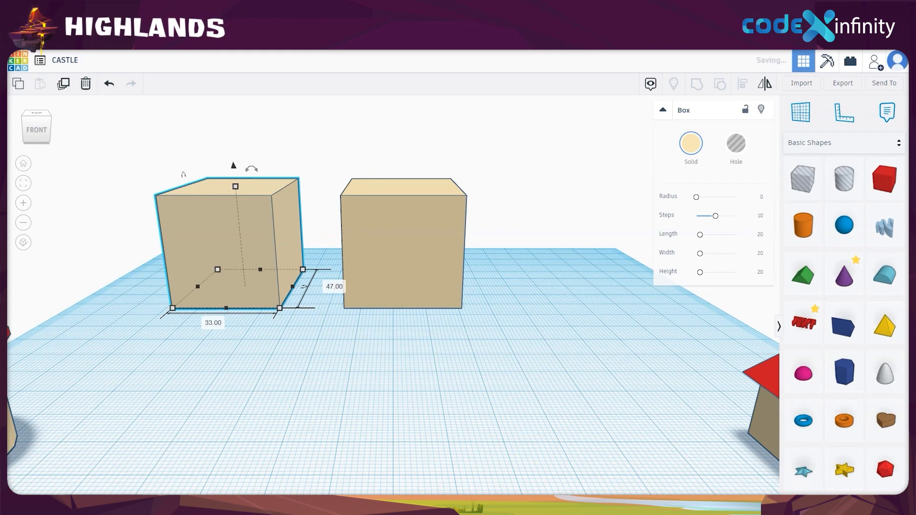
pyautogui.click(330, 287)
pyautogui.write('44')
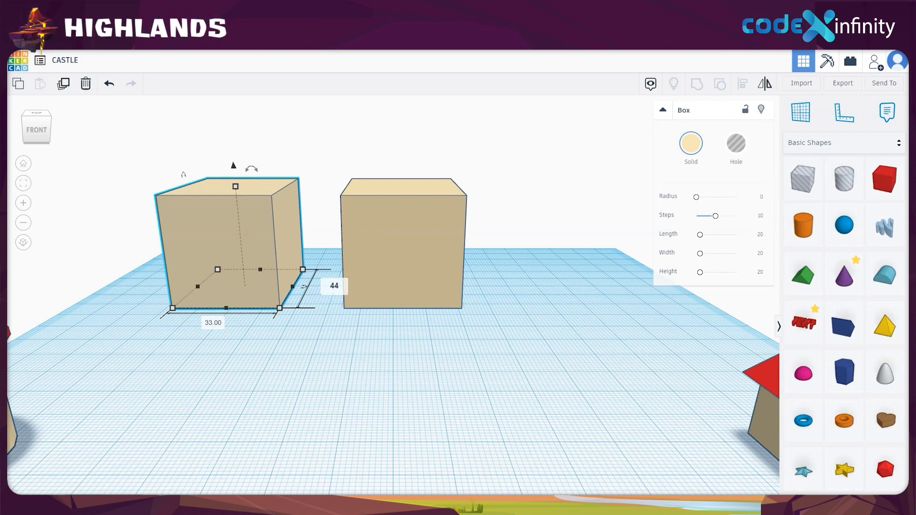
pyautogui.press('Return')
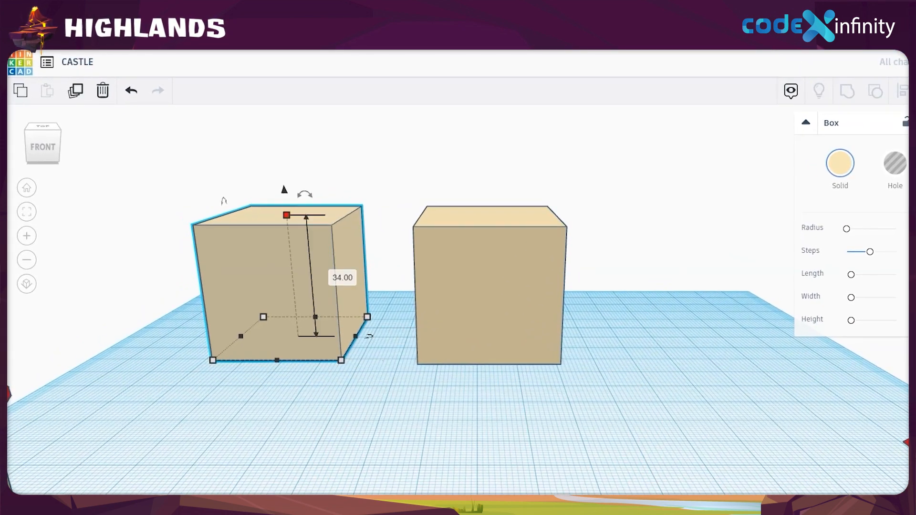
pyautogui.click(342, 278)
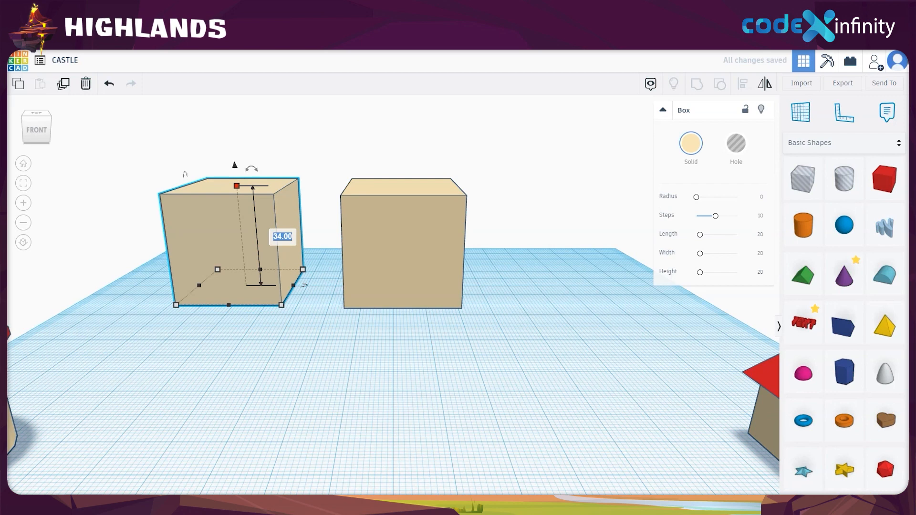
pyautogui.write('30')
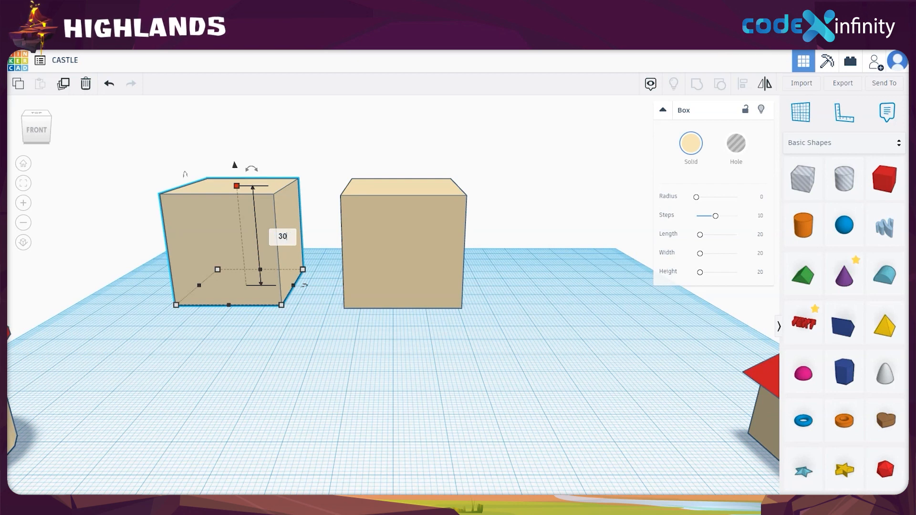
pyautogui.press('Return')
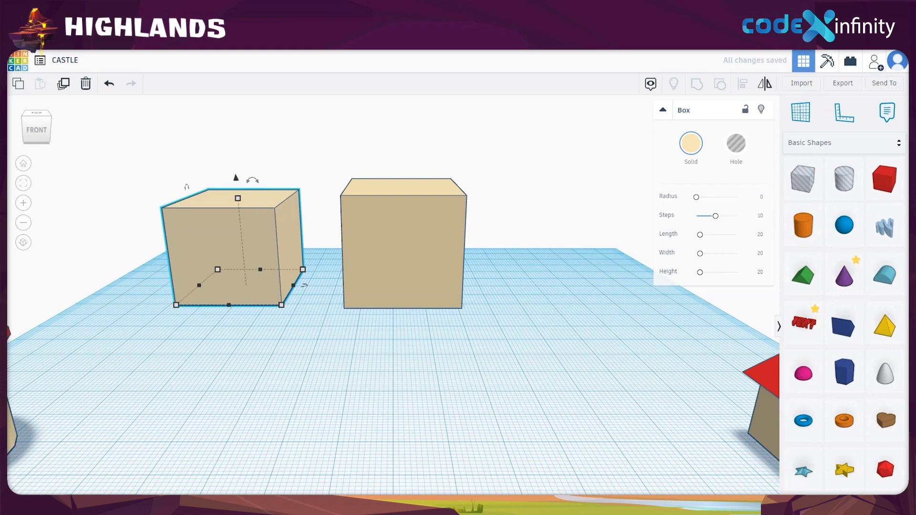
# Turn the smaller copied box into a hole and move it sideways until it sits inside the large beige box.
pyautogui.click(736, 143)
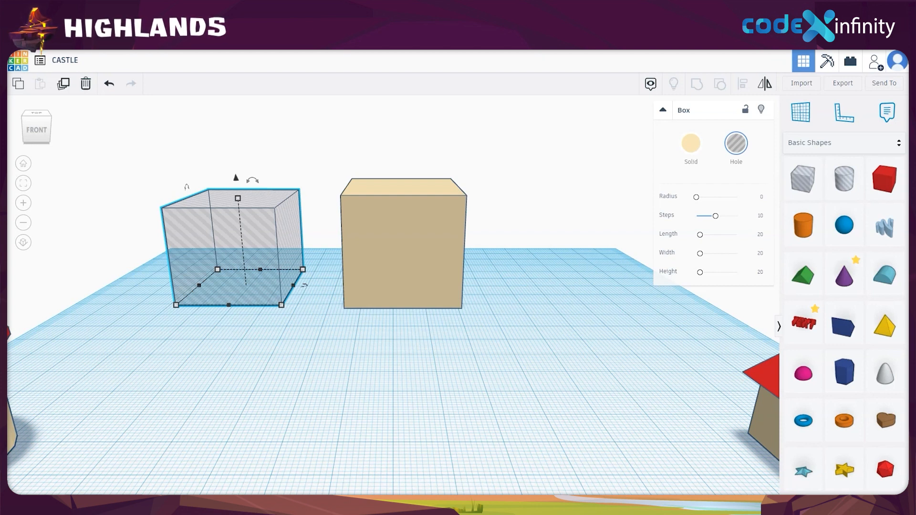
pyautogui.press('Right')
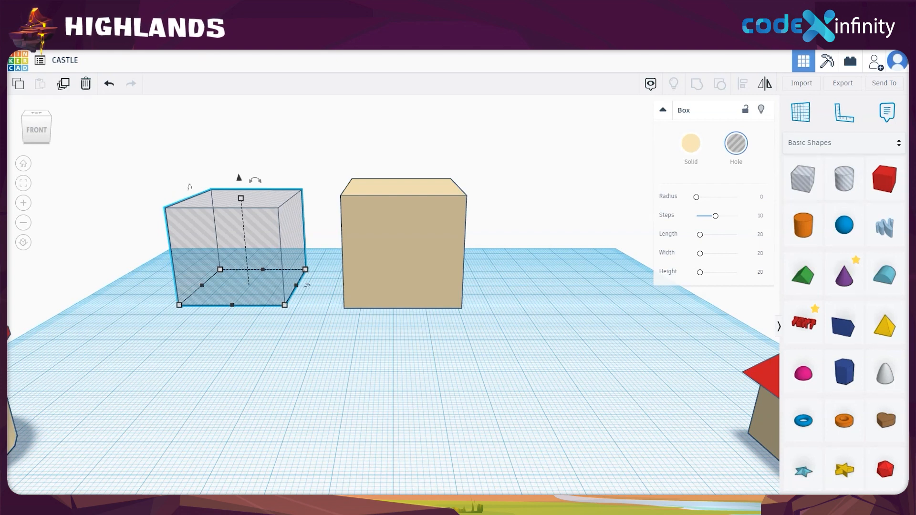
pyautogui.press('Right')
pyautogui.press('Right')
pyautogui.press('Right')
pyautogui.press('Right')
pyautogui.press('Right')
pyautogui.press('Right')
pyautogui.press('Right')
pyautogui.press('Right')
pyautogui.press('Right')
pyautogui.press('Right')
pyautogui.press('Right')
pyautogui.press('Right')
pyautogui.press('Right')
pyautogui.press('Right')
pyautogui.press('Right')
pyautogui.press('Right')
pyautogui.press('Right')
pyautogui.press('Right')
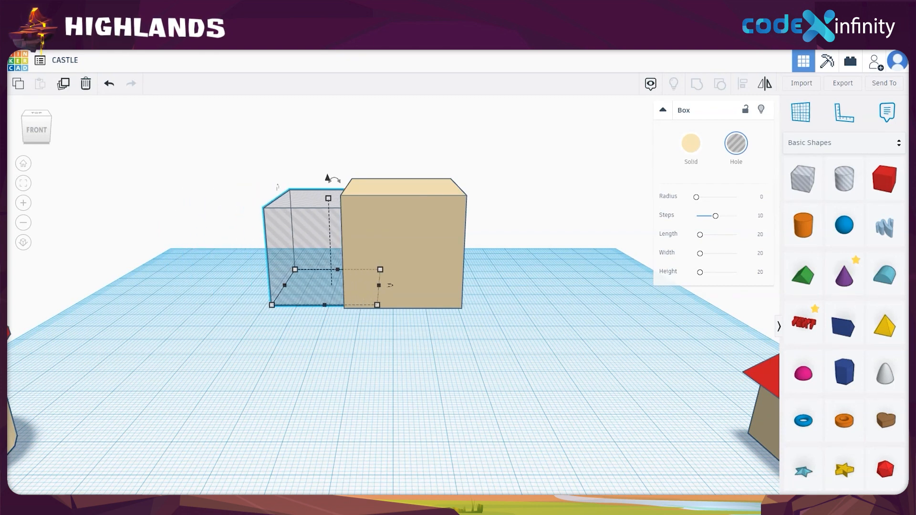
pyautogui.press('Right')
pyautogui.press('Right')
pyautogui.press('Right')
pyautogui.press('Right')
pyautogui.press('Right')
pyautogui.press('Right')
pyautogui.press('Right')
pyautogui.press('Right')
pyautogui.press('Right')
pyautogui.press('Right')
pyautogui.press('Right')
pyautogui.press('Right')
pyautogui.press('Right')
pyautogui.press('Right')
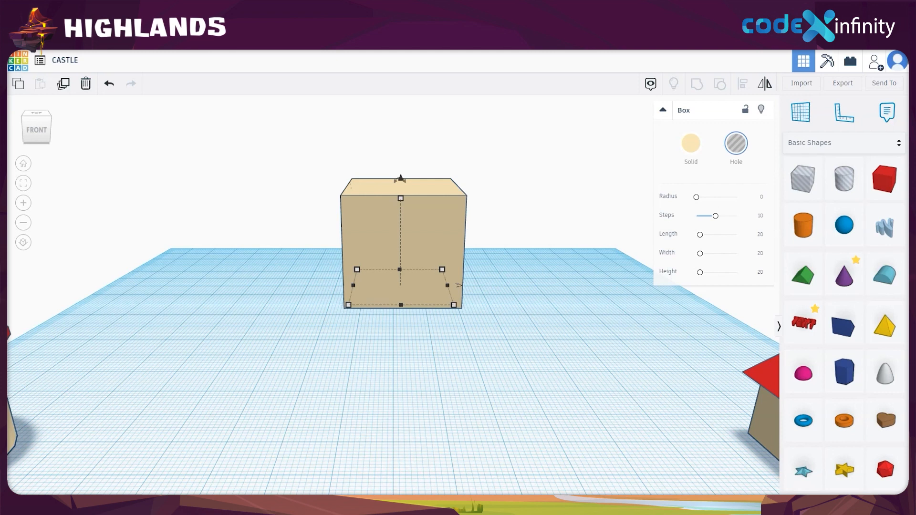
pyautogui.press('Right')
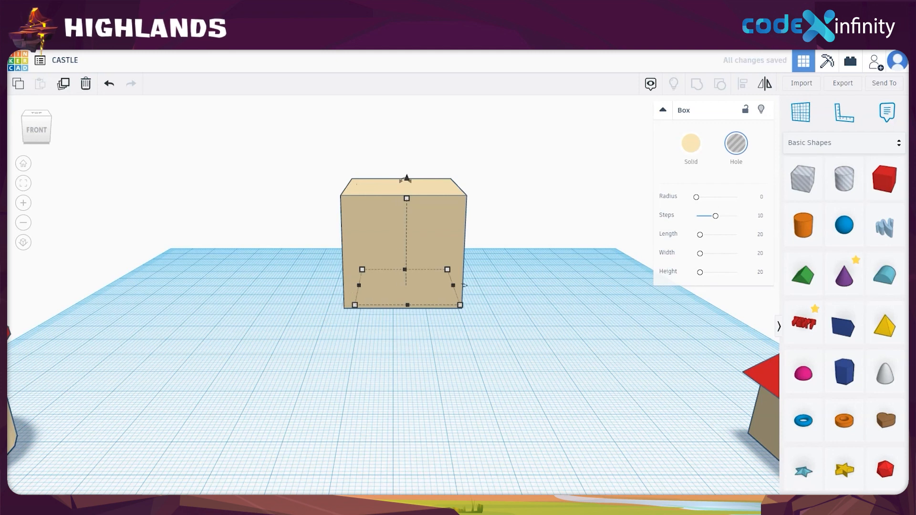
pyautogui.moveTo(406, 178); pyautogui.dragTo(406, 178)
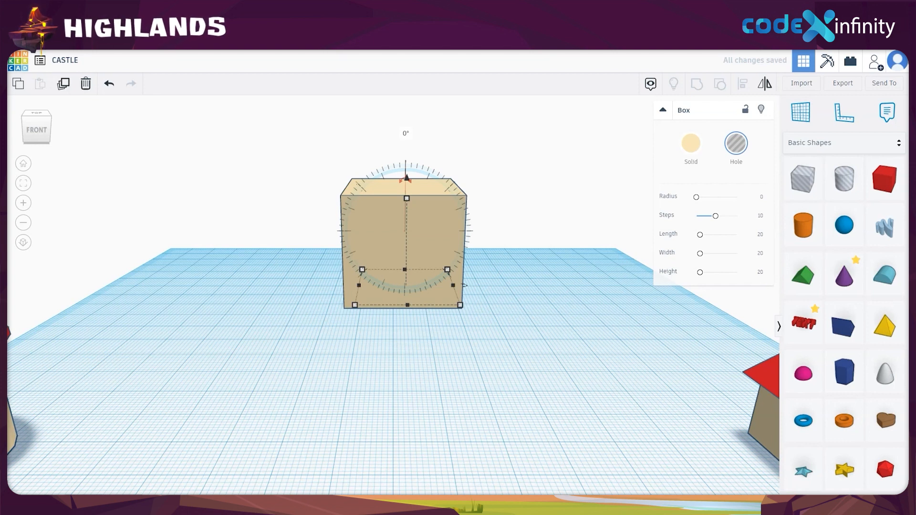
# Align the hole box and the beige box so they are centred on each other in width and depth.
pyautogui.moveTo(240, 178); pyautogui.dragTo(560, 341)
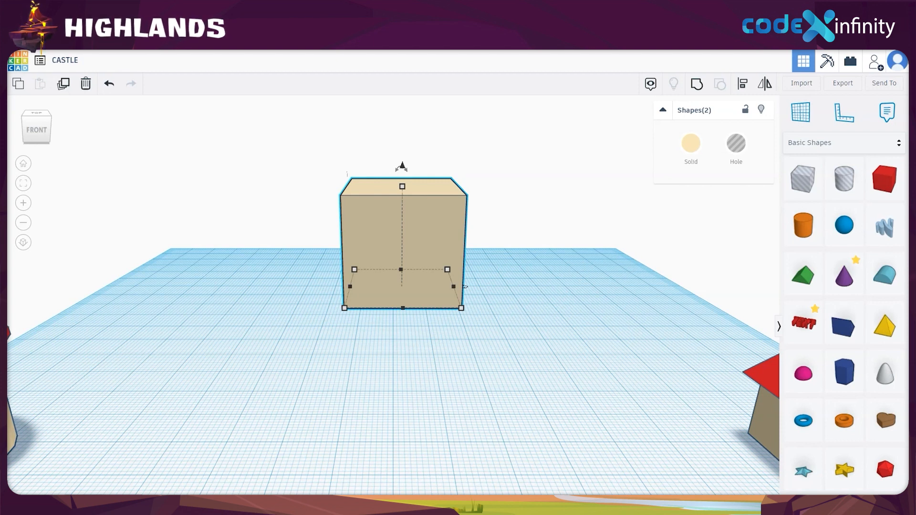
pyautogui.click(742, 83)
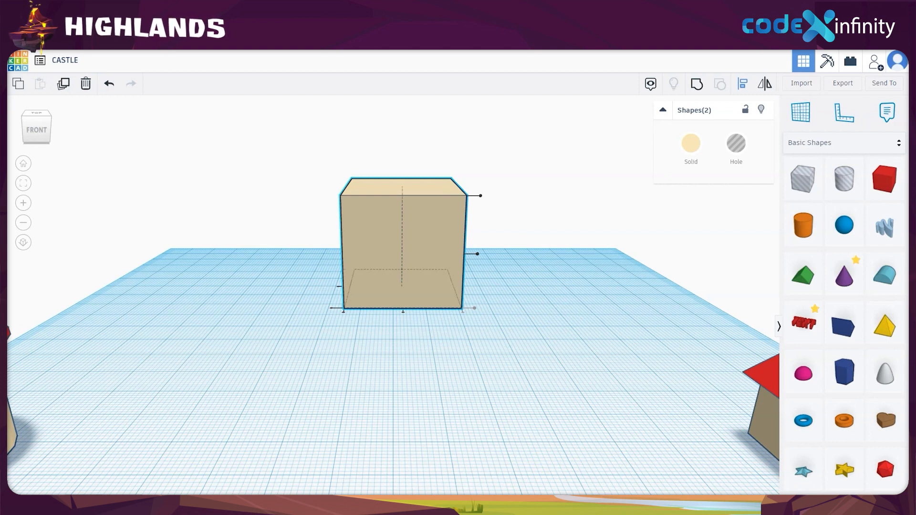
pyautogui.click(31, 134)
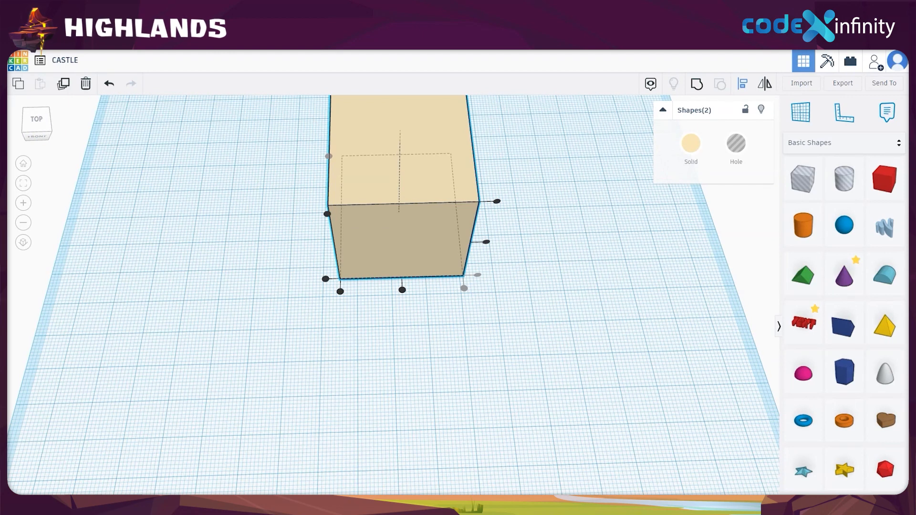
pyautogui.click(402, 290)
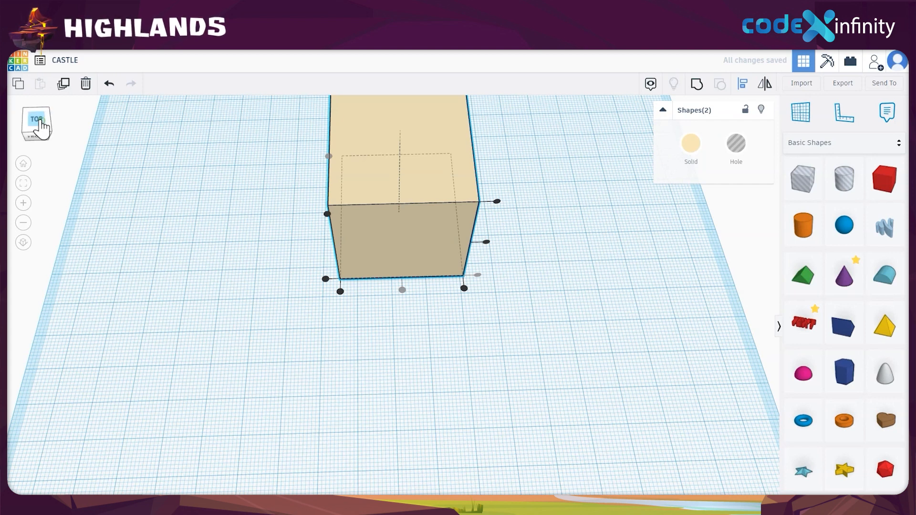
pyautogui.click(37, 123)
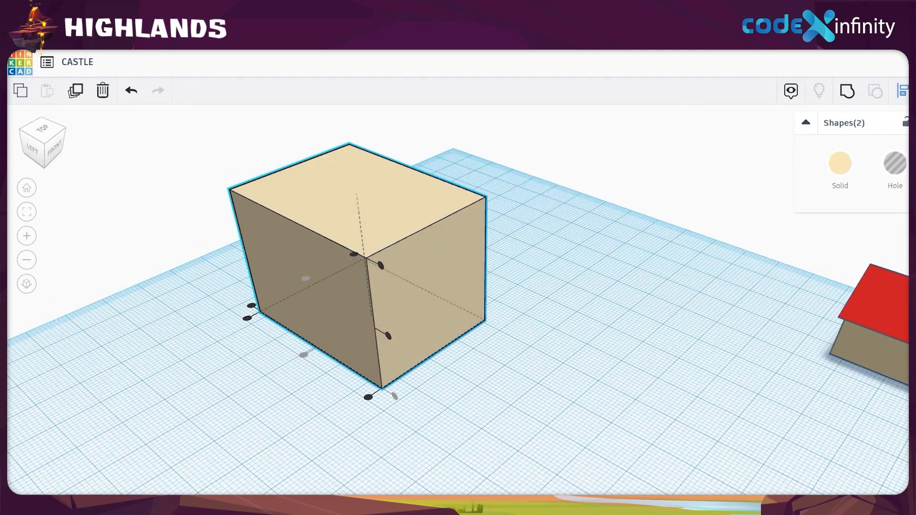
pyautogui.moveTo(44, 152); pyautogui.dragTo(45, 83)
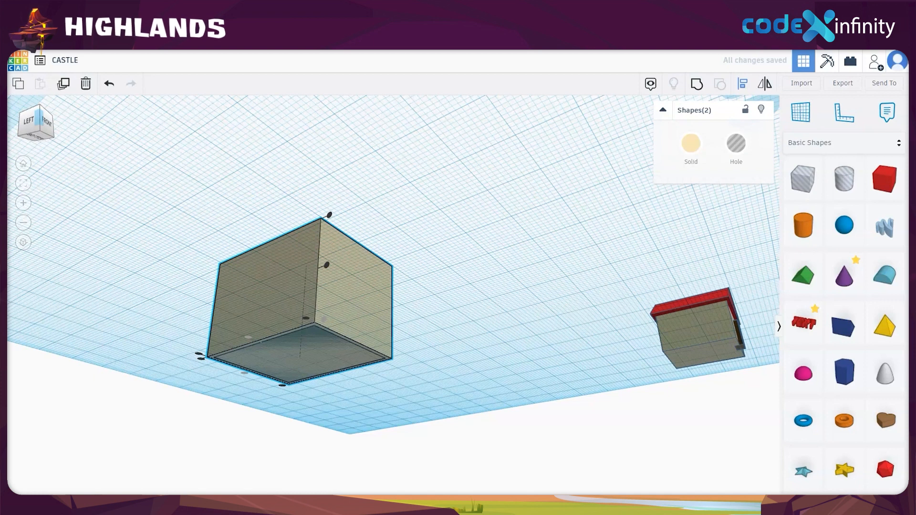
pyautogui.moveTo(54, 101); pyautogui.dragTo(27, 133)
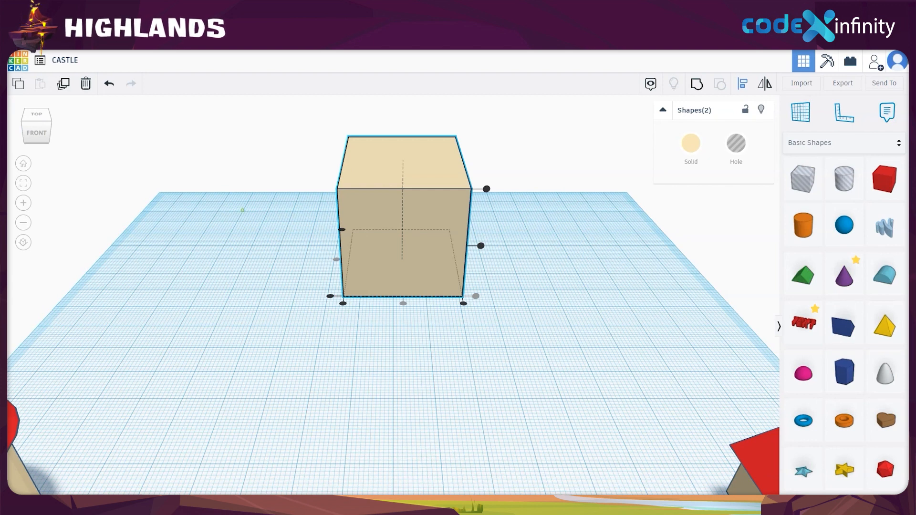
# Group the beige box with the hole box inside it to hollow it out.
pyautogui.click(242, 210)
pyautogui.moveTo(249, 202); pyautogui.dragTo(530, 318)
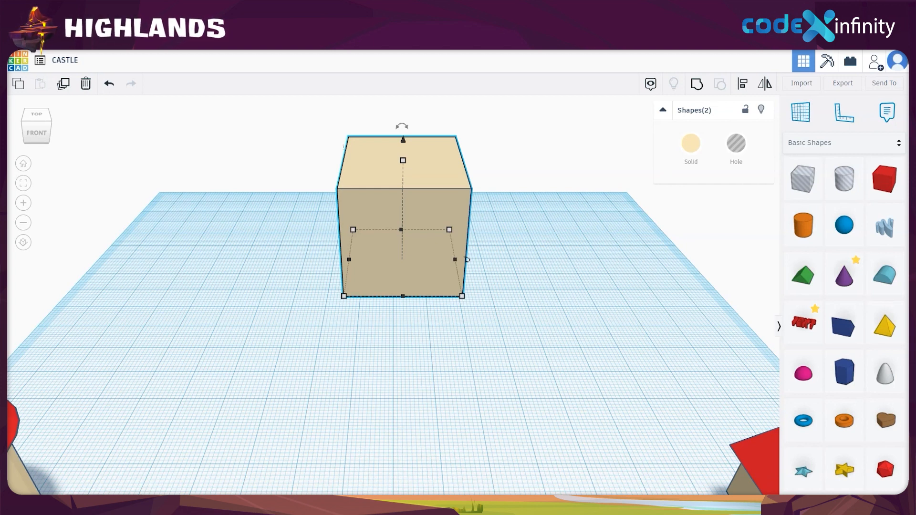
pyautogui.click(697, 83)
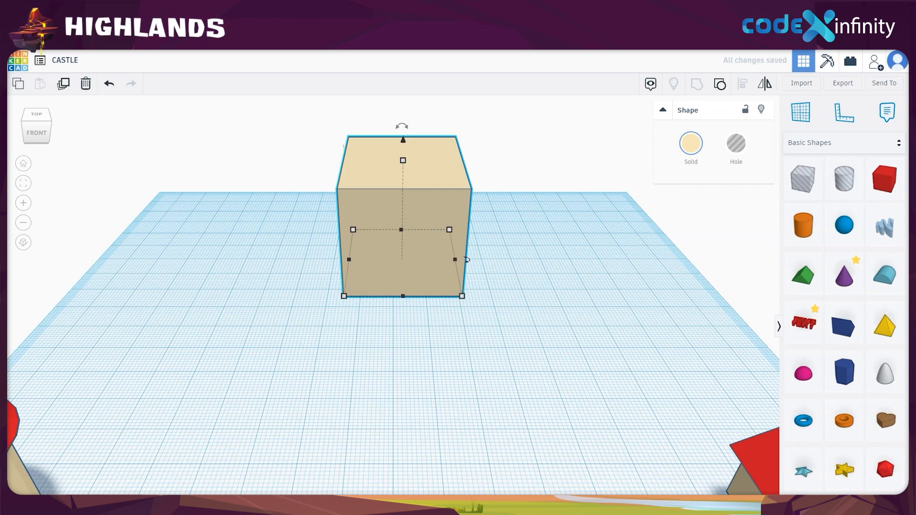
# Add a solid cylinder on the workplane in front and to the left of the hollow box and colour it pale beige.
pyautogui.moveTo(466, 259); pyautogui.dragTo(358, 359, button='right')
pyautogui.moveTo(430, 210); pyautogui.dragTo(429, 359, button='right')
pyautogui.moveTo(361, 162)
pyautogui.mouseDown(button='right')
pyautogui.moveTo(435, 161)
pyautogui.moveTo(365, 162)
pyautogui.mouseUp(button='right')
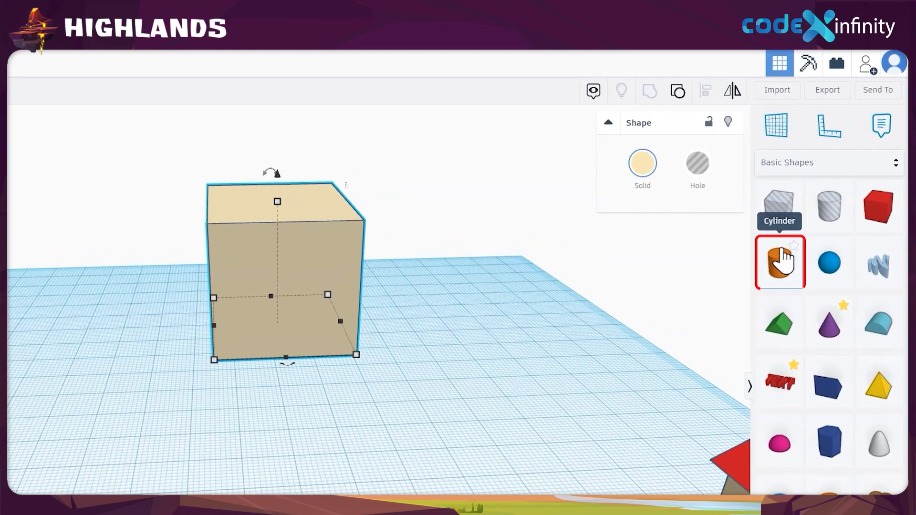
pyautogui.click(780, 262)
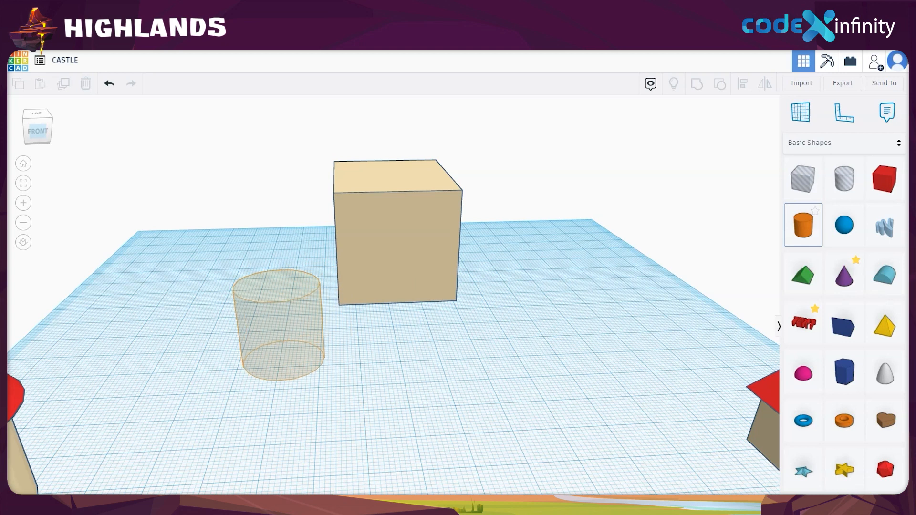
pyautogui.click(254, 362)
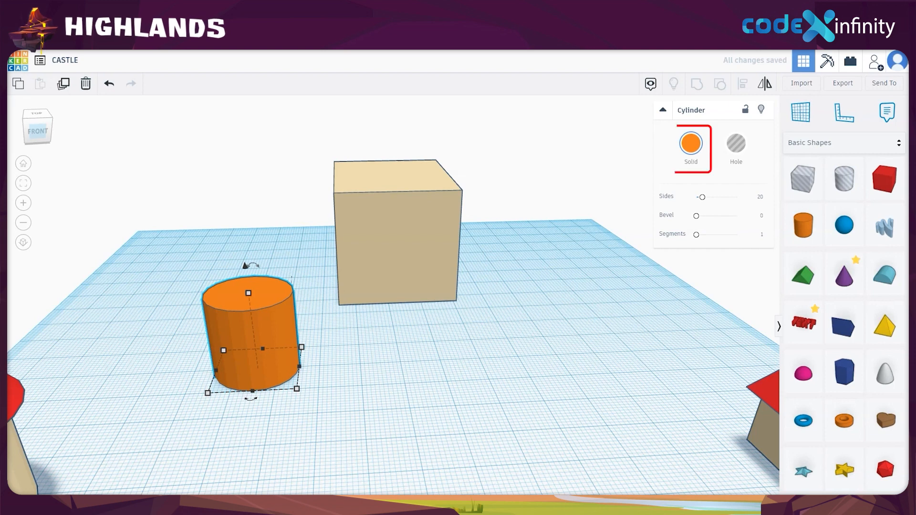
pyautogui.click(687, 149)
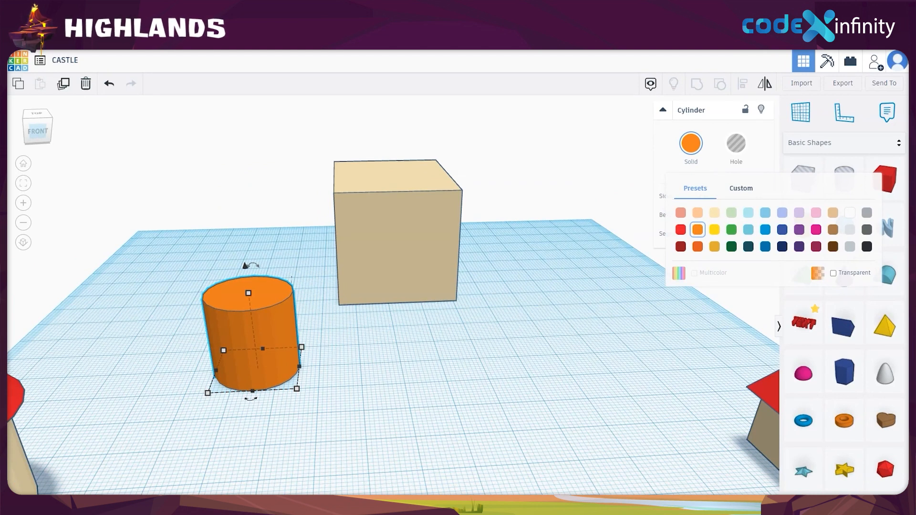
pyautogui.click(714, 212)
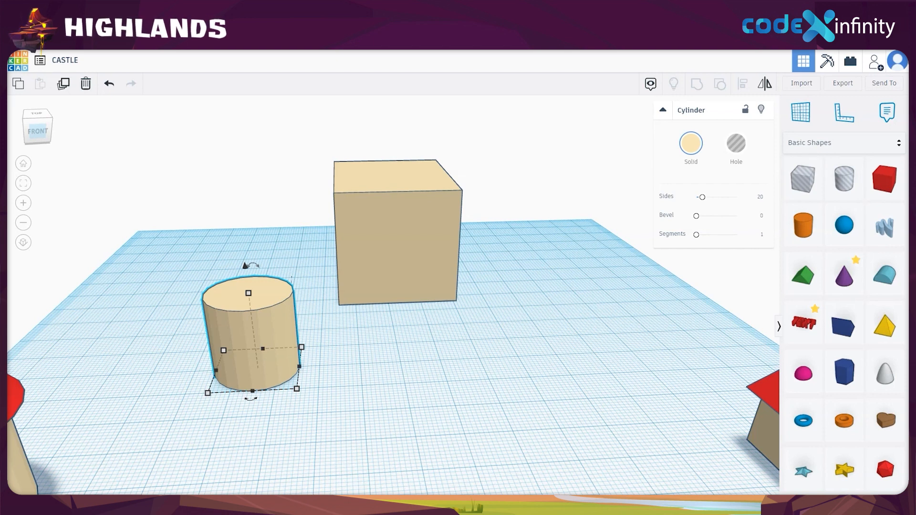
# Set the beige cylinder's width and depth to 12.73 each.
pyautogui.moveTo(301, 395)
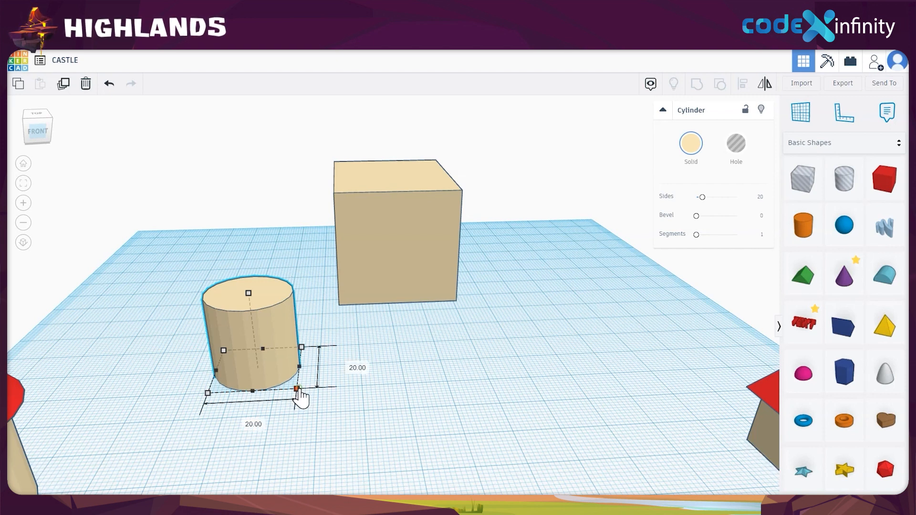
pyautogui.click(246, 421)
pyautogui.write('12.7')
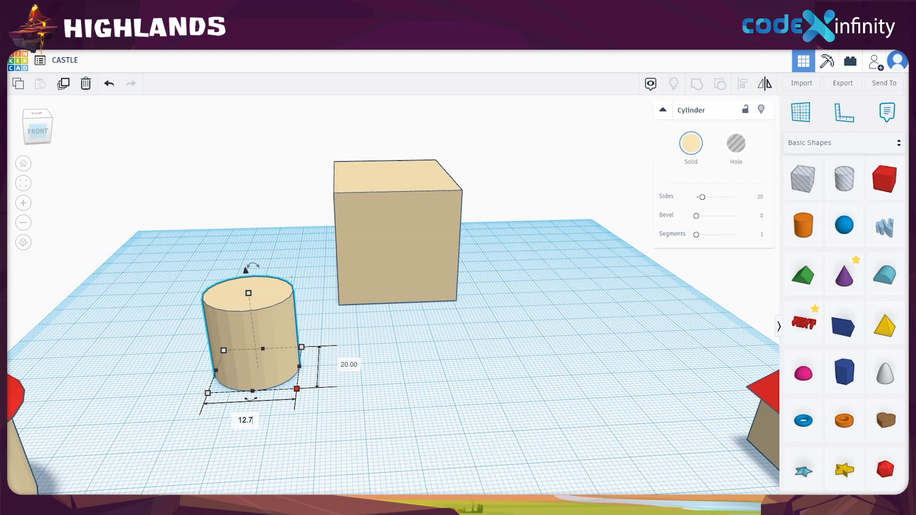
pyautogui.write('3')
pyautogui.press('Return')
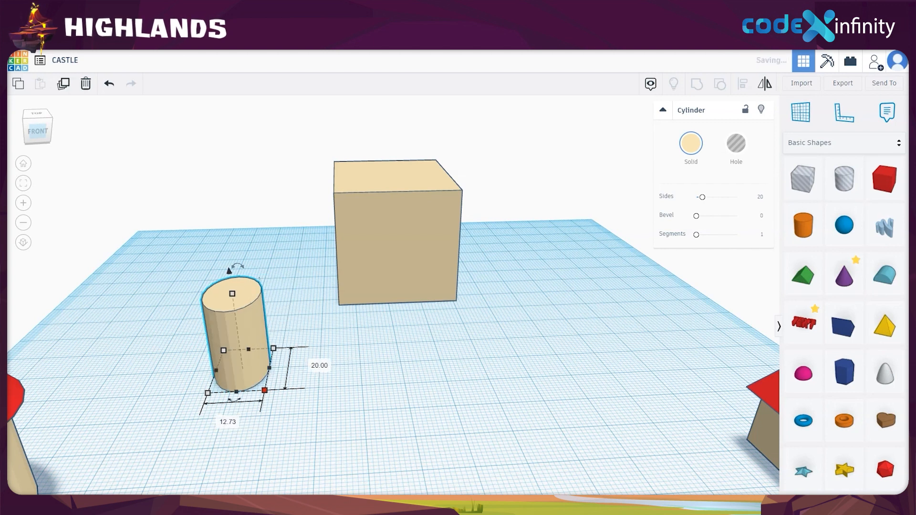
pyautogui.click(319, 366)
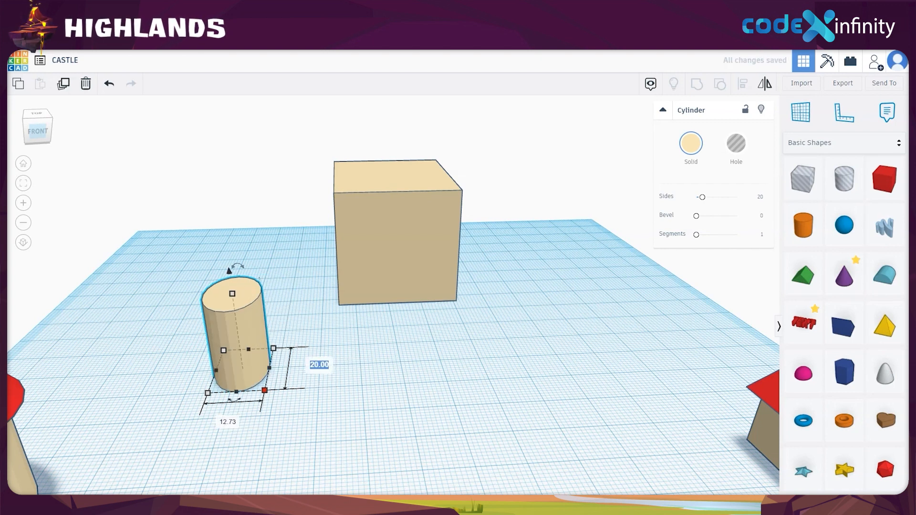
pyautogui.write('12.7')
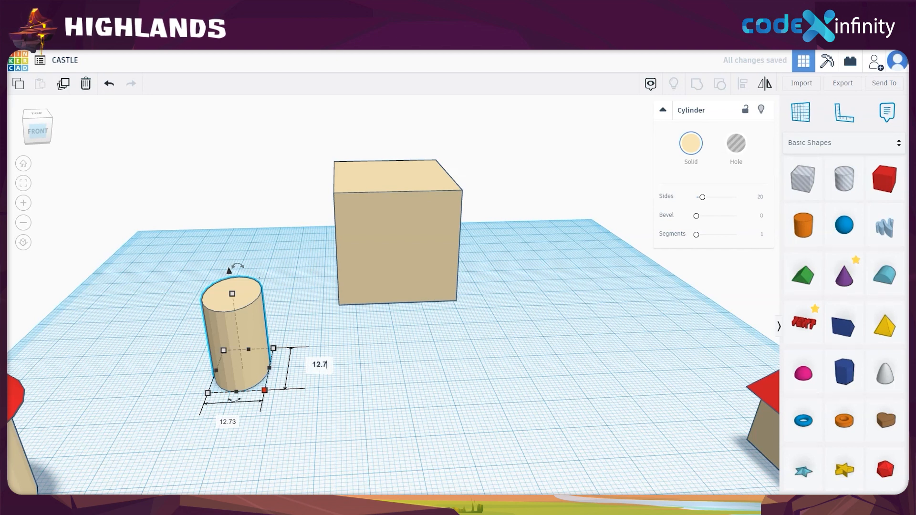
pyautogui.write('3')
pyautogui.press('Return')
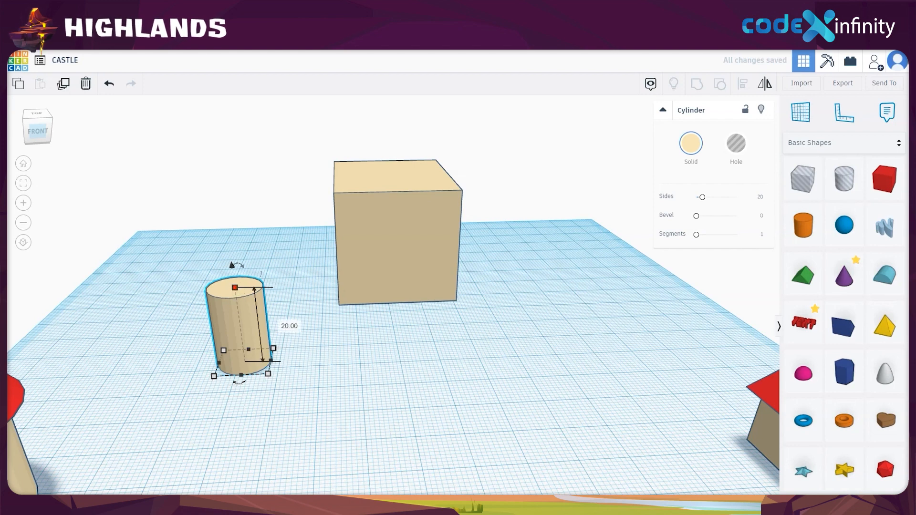
# Set the cylinder's height to 53.73 and move it left, farther from the hollow box.
pyautogui.click(290, 326)
pyautogui.write('5')
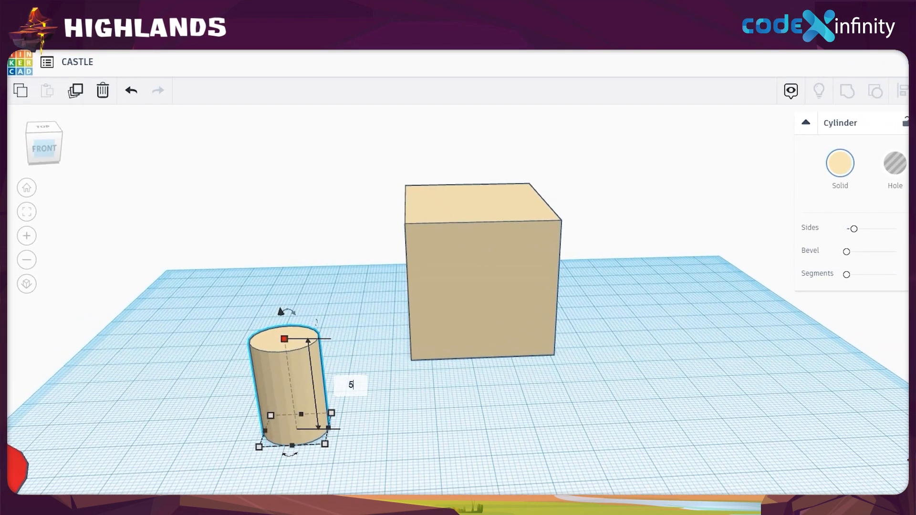
pyautogui.write('3.73')
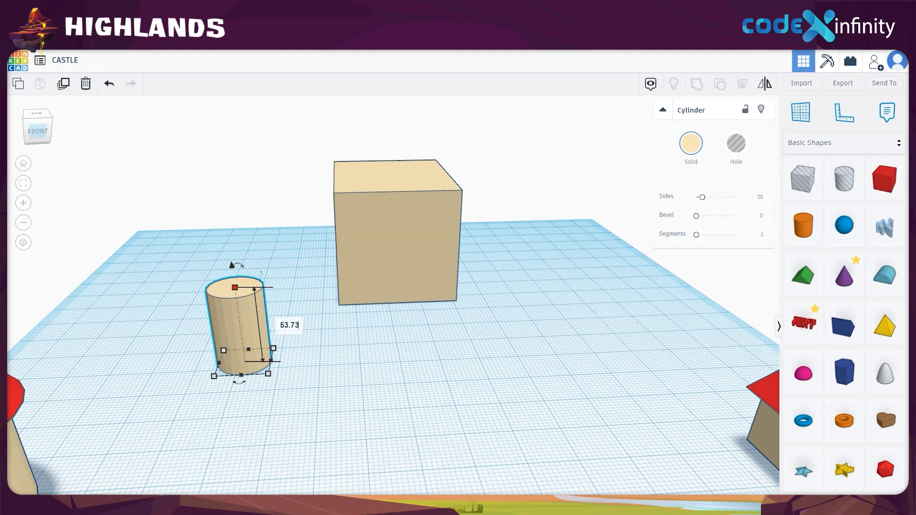
pyautogui.press('Return')
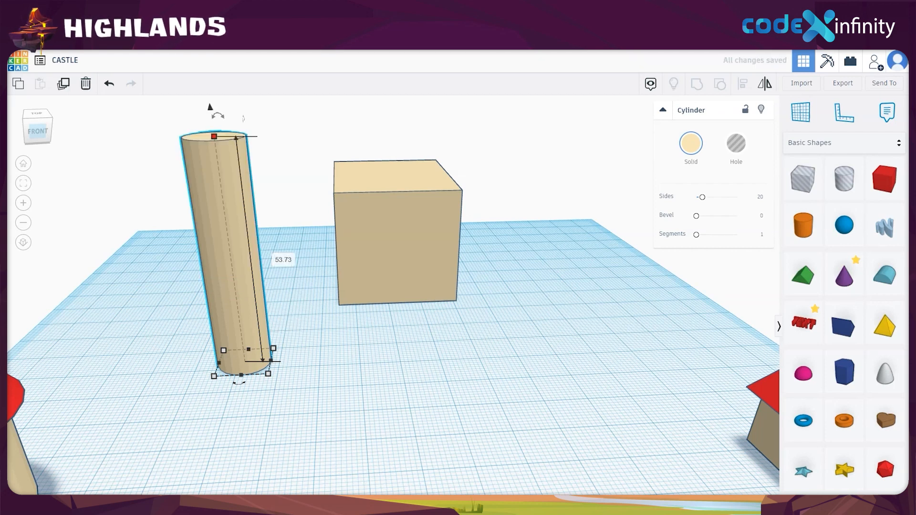
pyautogui.moveTo(238, 249); pyautogui.dragTo(122, 250)
# Add a cone on the workplane between the tall cylinder and the house and colour it red.
pyautogui.scroll(-5, 78, 112)
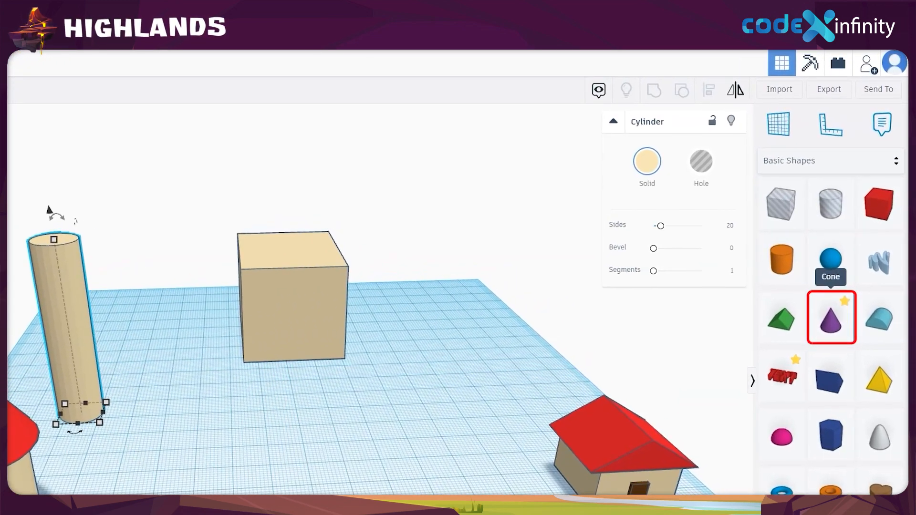
pyautogui.moveTo(831, 317); pyautogui.dragTo(240, 423)
pyautogui.moveTo(349, 367); pyautogui.dragTo(323, 382)
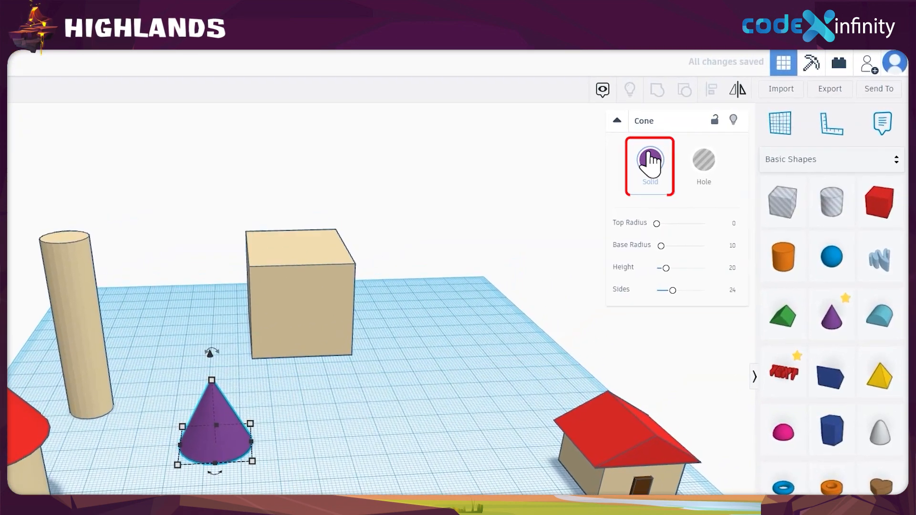
pyautogui.click(650, 162)
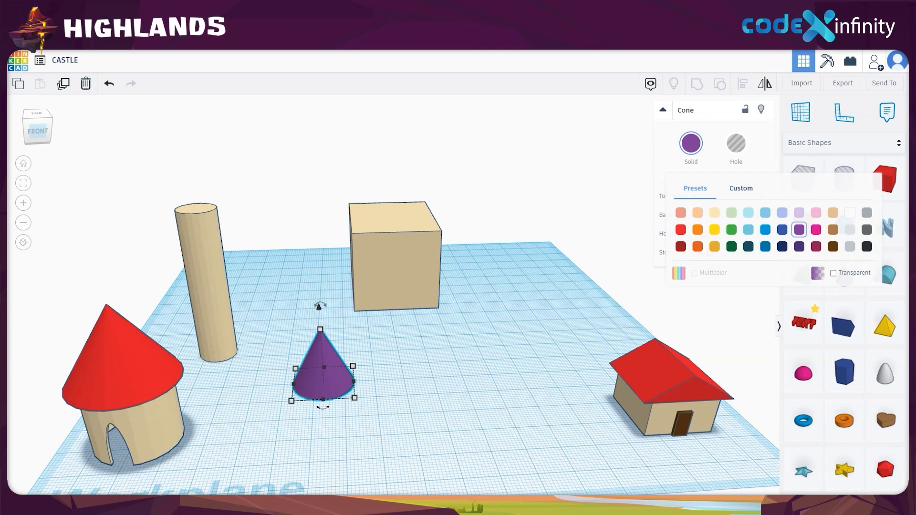
pyautogui.click(681, 230)
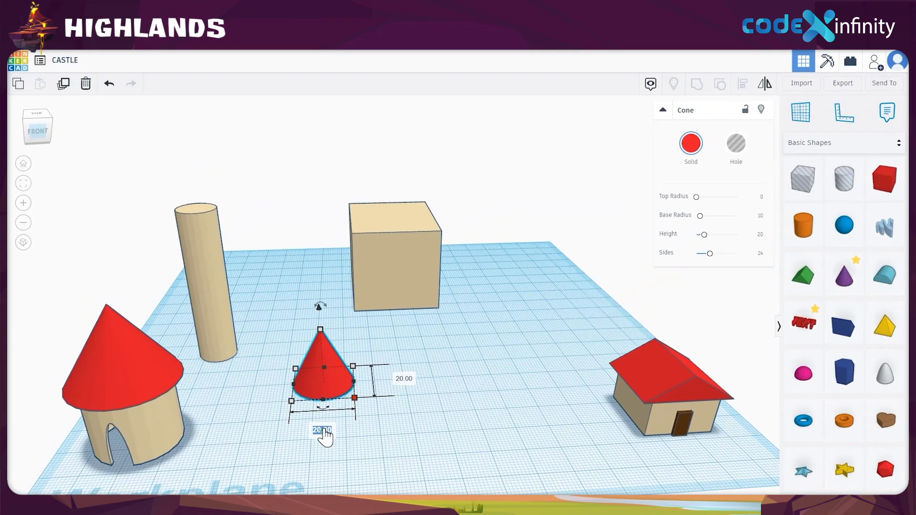
# Set the red cone's width to 14.
pyautogui.click(379, 404)
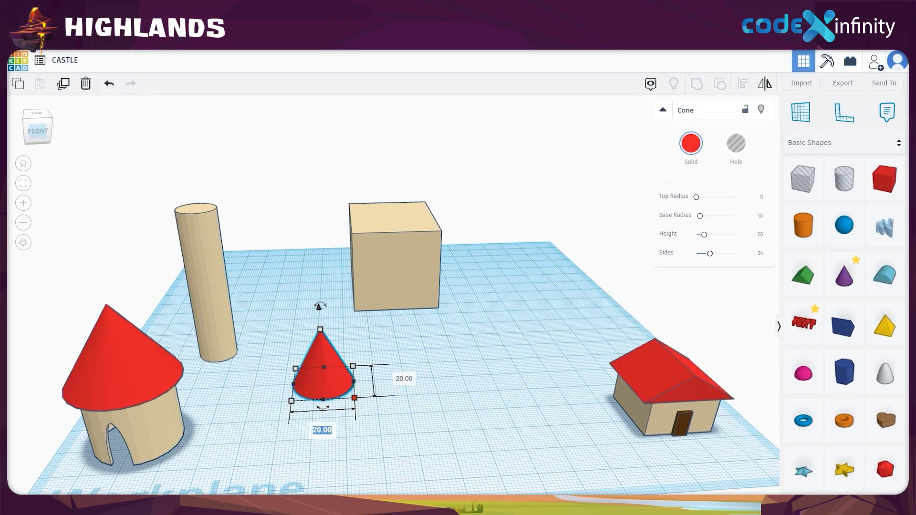
pyautogui.write('14')
pyautogui.press('Return')
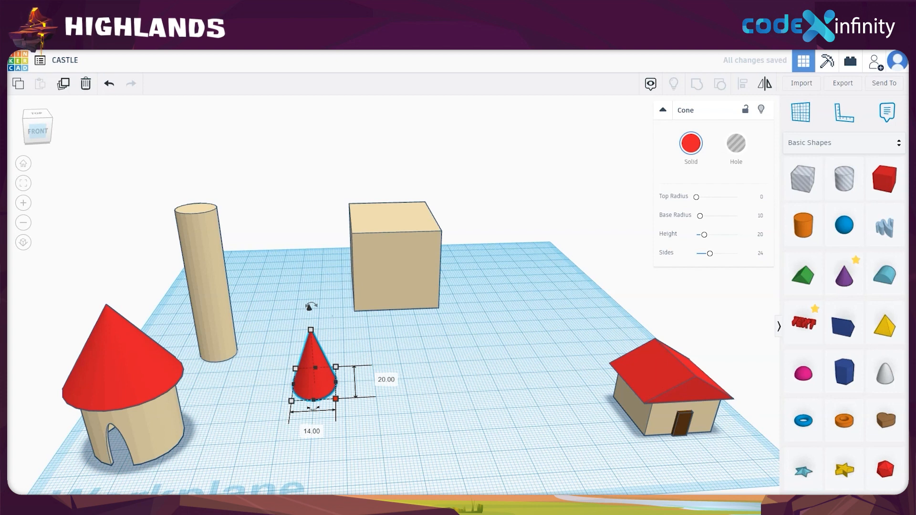
# Set the red cone's depth to 14 and its height to 16.28.
pyautogui.click(386, 379)
pyautogui.write('14')
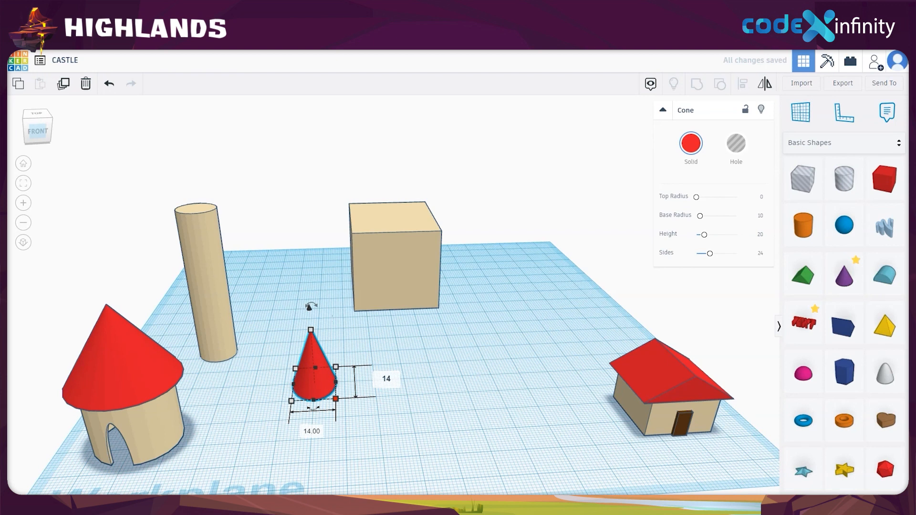
pyautogui.press('Return')
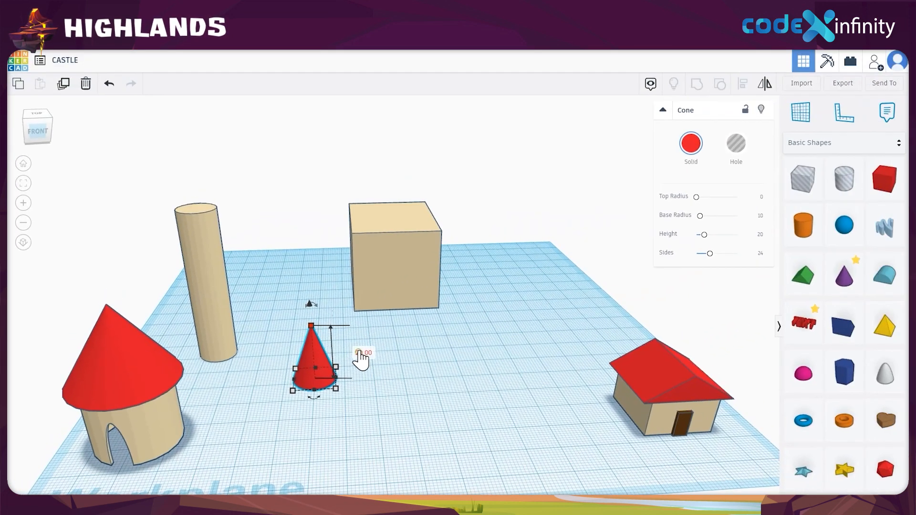
pyautogui.click(435, 306)
pyautogui.write('16.28')
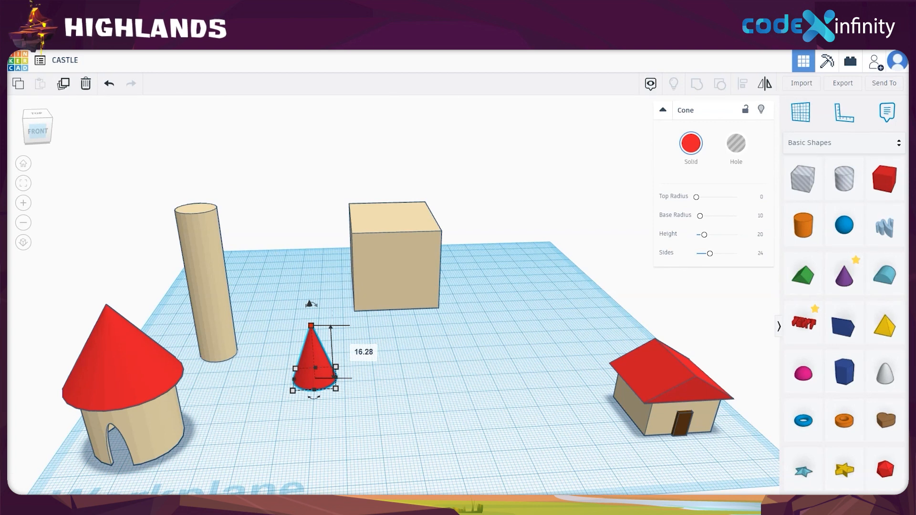
pyautogui.press('Return')
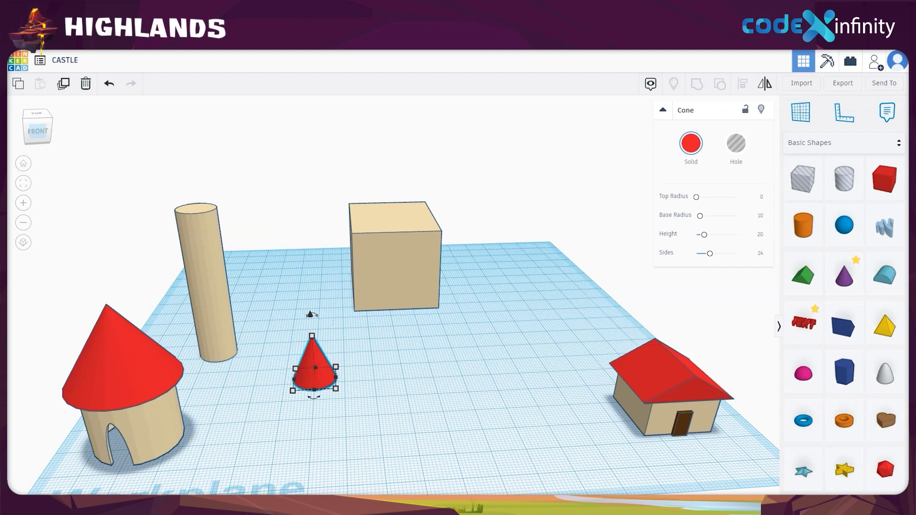
# Raise the red cone 59 above the workplane and move it left until it is over the tall cylinder.
pyautogui.moveTo(311, 314)
pyautogui.mouseDown()
pyautogui.moveTo(295, 100)
pyautogui.moveTo(296, 120)
pyautogui.mouseUp()
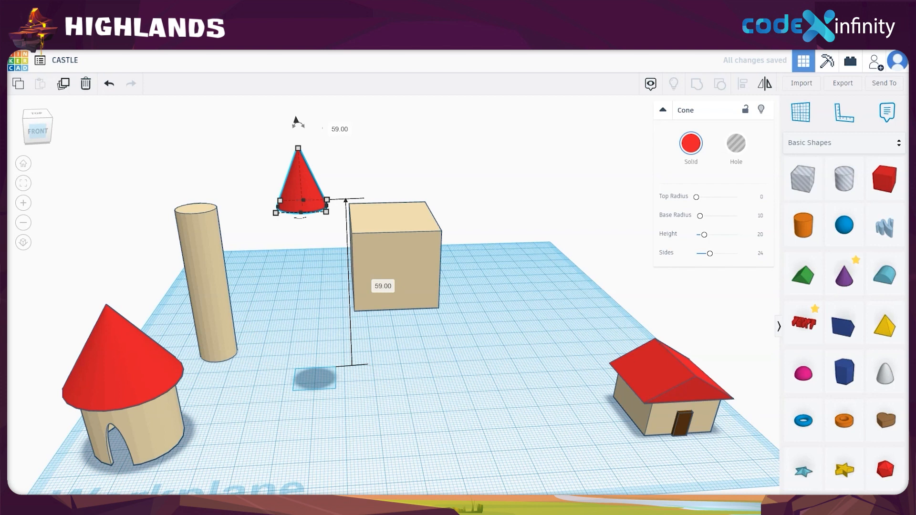
pyautogui.press('Left')
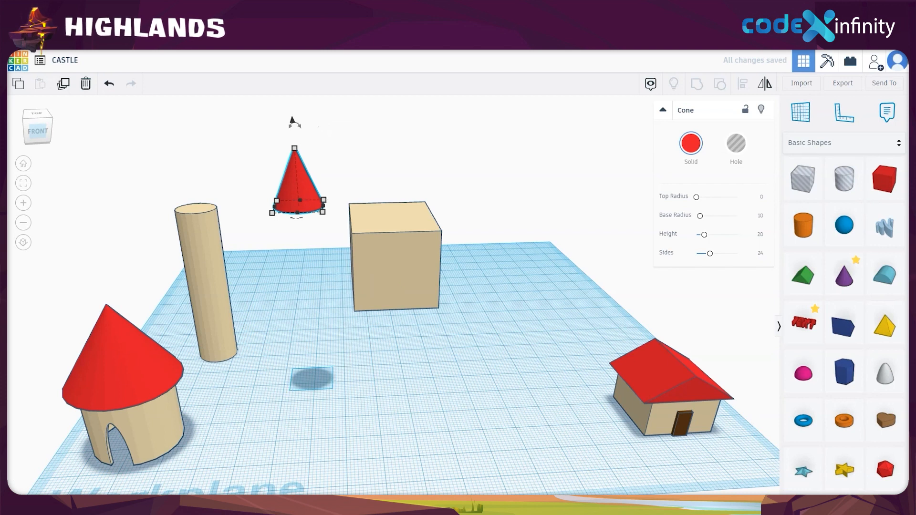
pyautogui.press('Left')
pyautogui.press('Left')
pyautogui.press('Left')
pyautogui.press('Left')
pyautogui.press('Left')
pyautogui.press('Left')
pyautogui.press('Left')
pyautogui.press('Left')
pyautogui.press('Left')
pyautogui.press('Left')
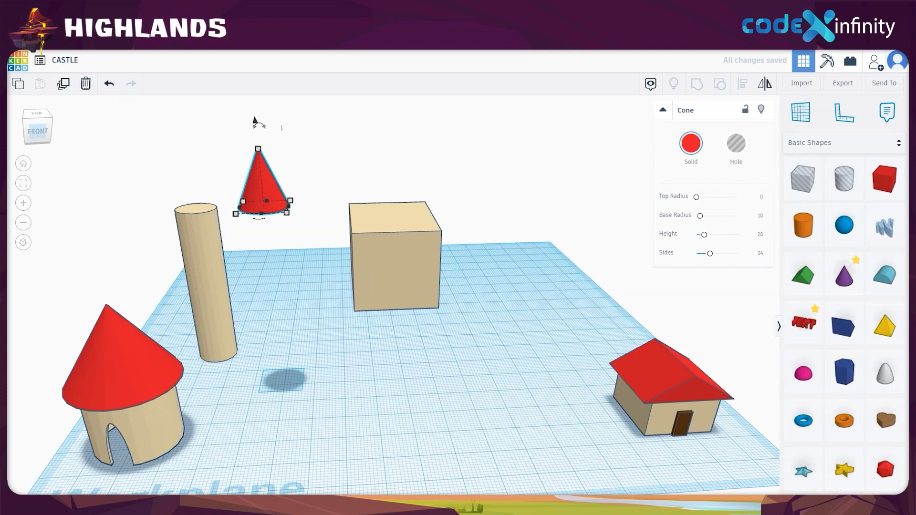
pyautogui.press('Left')
pyautogui.press('Left')
pyautogui.press('Left')
pyautogui.press('Left')
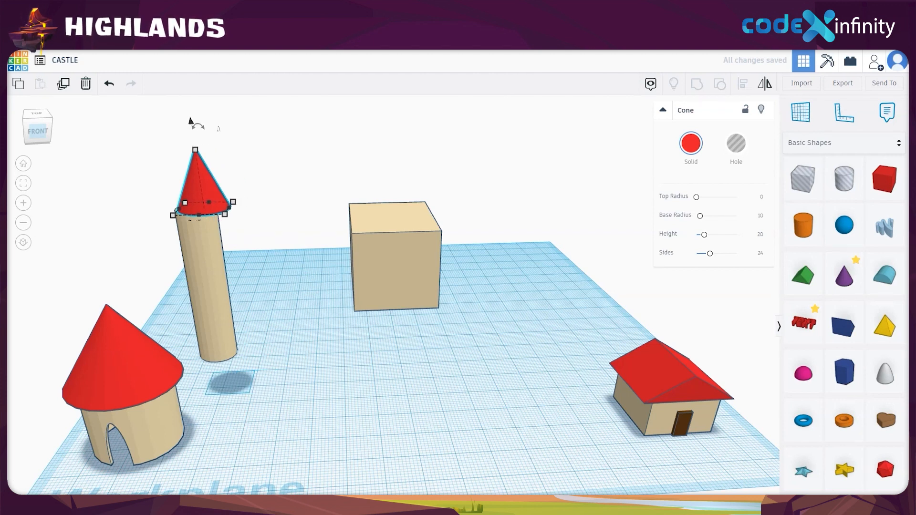
# Shift the raised cone back and slightly left to bring it over the tall cylinder's axis.
pyautogui.press('Up')
pyautogui.press('Up')
pyautogui.press('Up')
pyautogui.press('Up')
pyautogui.press('Up')
pyautogui.press('Up')
pyautogui.press('Up')
pyautogui.press('Up')
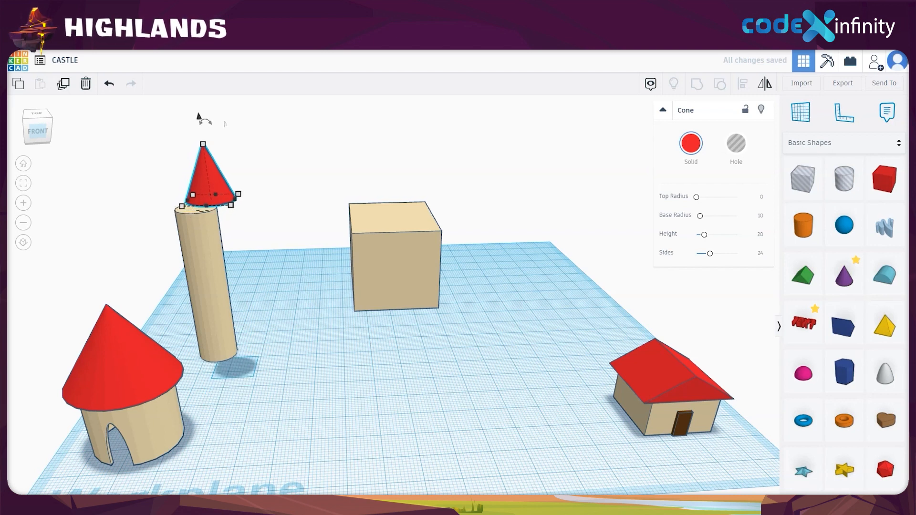
pyautogui.press('Left')
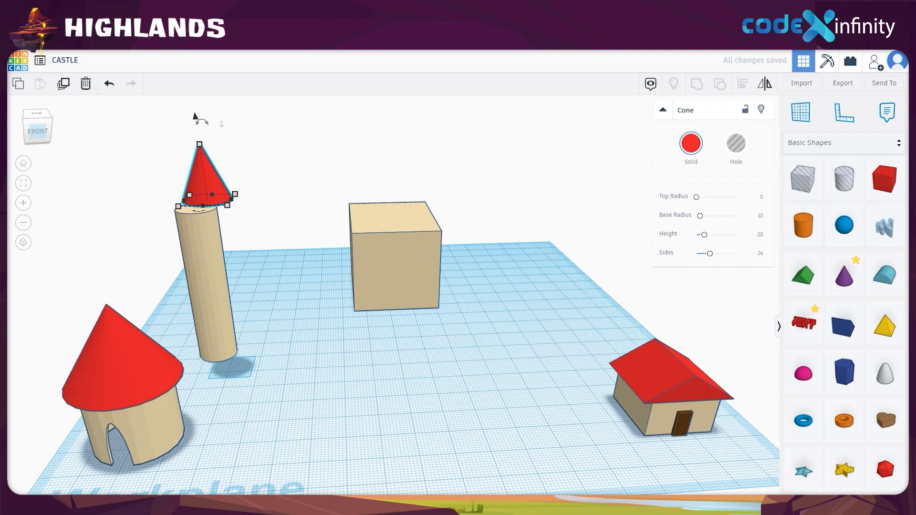
pyautogui.press('Left')
pyautogui.press('Left')
pyautogui.press('Left')
pyautogui.press('Left')
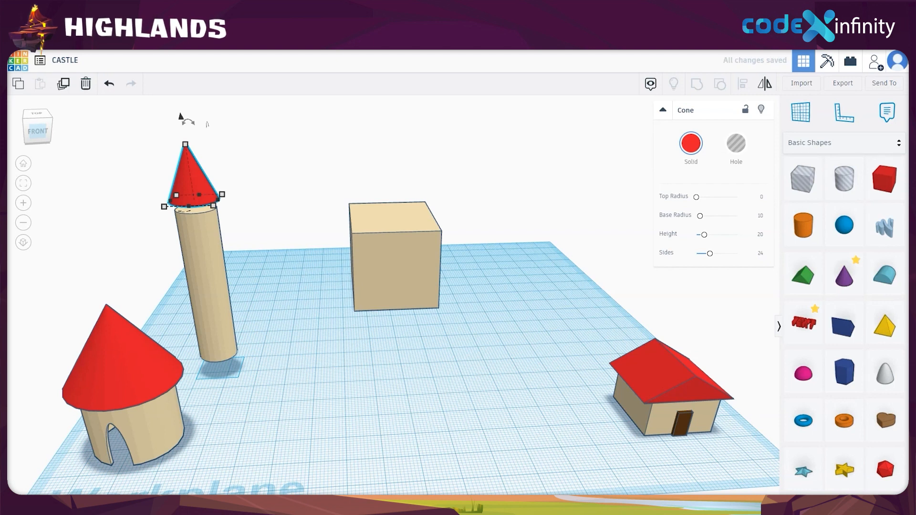
# Lower the red cone to the top of the tall cylinder and move it farther back.
pyautogui.moveTo(182, 122); pyautogui.dragTo(185, 143)
pyautogui.press('Up')
pyautogui.press('Up')
pyautogui.press('Up')
pyautogui.press('Up')
pyautogui.press('Up')
pyautogui.press('Up')
pyautogui.press('Up')
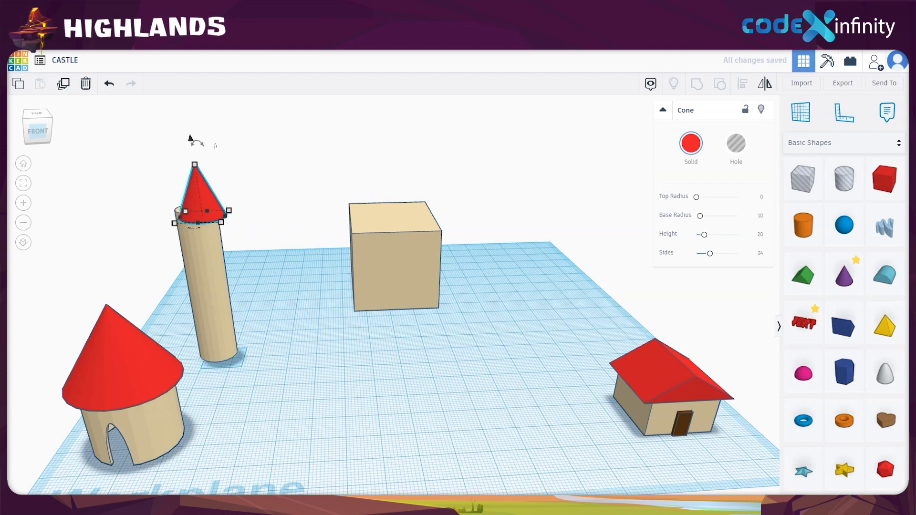
pyautogui.press('Up')
pyautogui.press('Up')
# Nudge the cone sideways to centre it on the tall cylinder and set it 53 above the workplane.
pyautogui.press('Left')
pyautogui.press('Left')
pyautogui.press('Left')
pyautogui.press('Left')
pyautogui.press('Left')
pyautogui.press('Left')
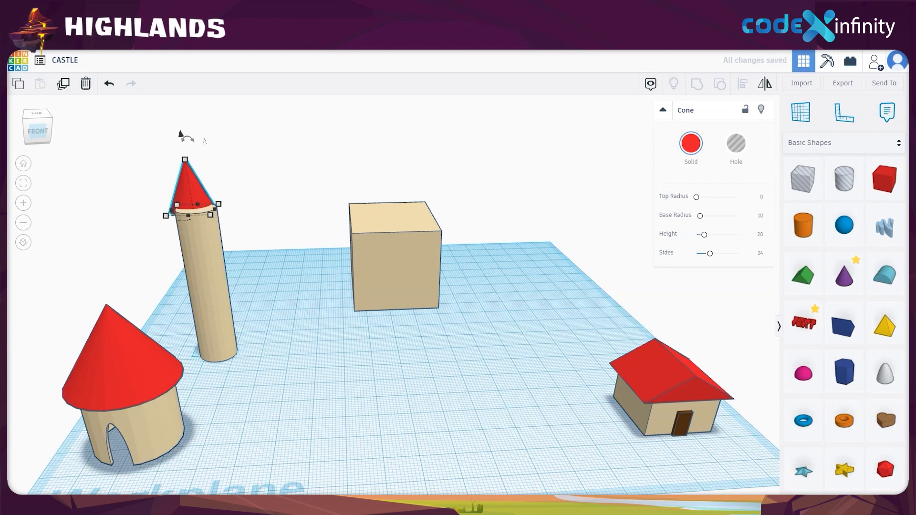
pyautogui.press('Right')
pyautogui.press('Right')
pyautogui.press('Right')
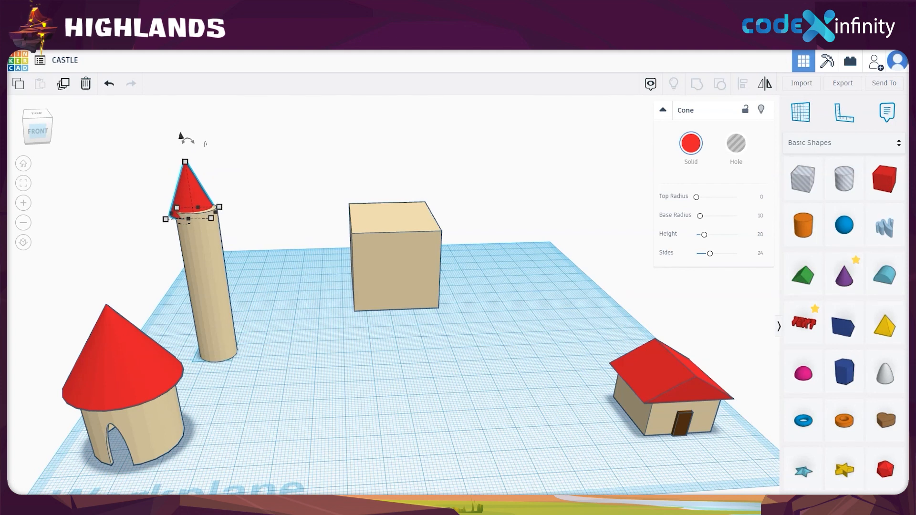
pyautogui.press('Down')
pyautogui.press('Left')
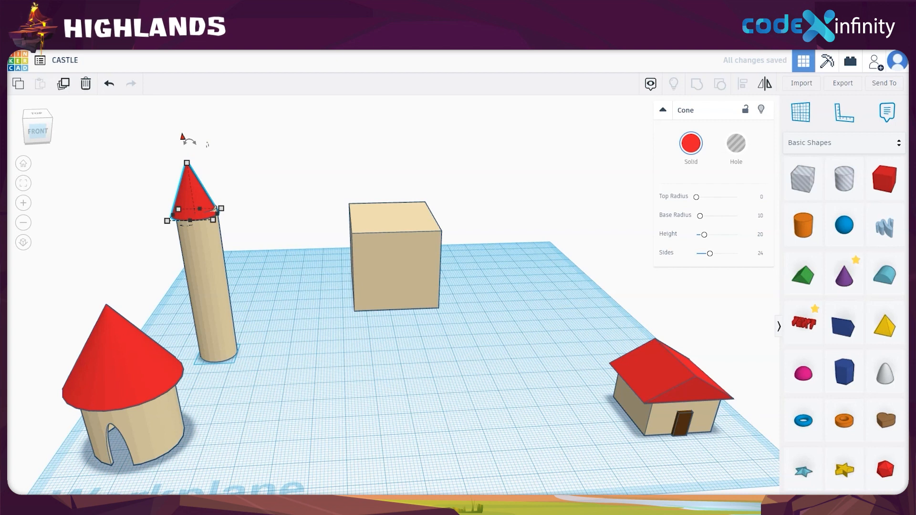
pyautogui.moveTo(182, 137); pyautogui.dragTo(183, 137)
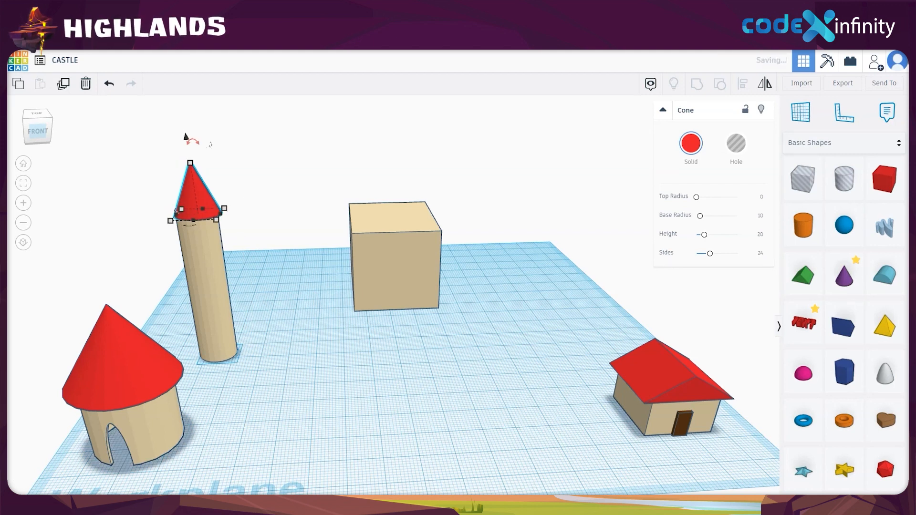
pyautogui.moveTo(186, 137); pyautogui.dragTo(182, 134)
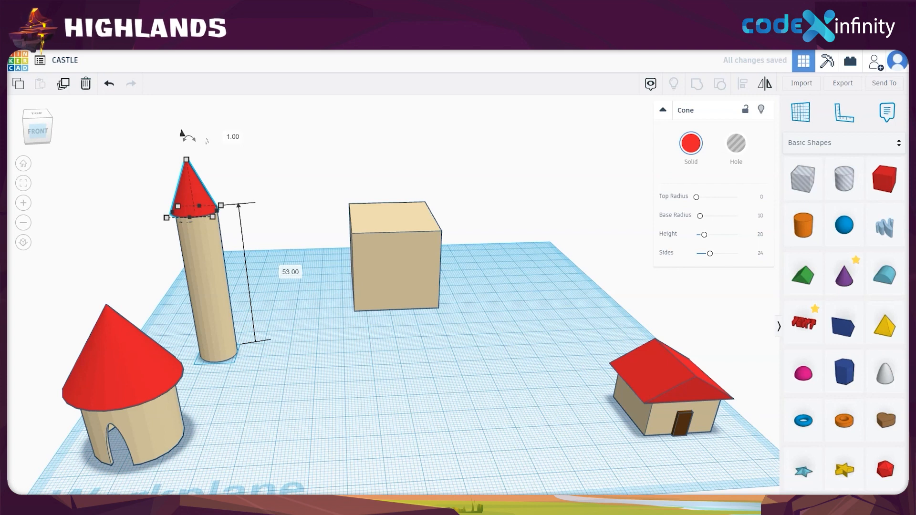
# Select the cone and the tall cylinder together and align their centres horizontally.
pyautogui.moveTo(128, 180); pyautogui.dragTo(244, 268)
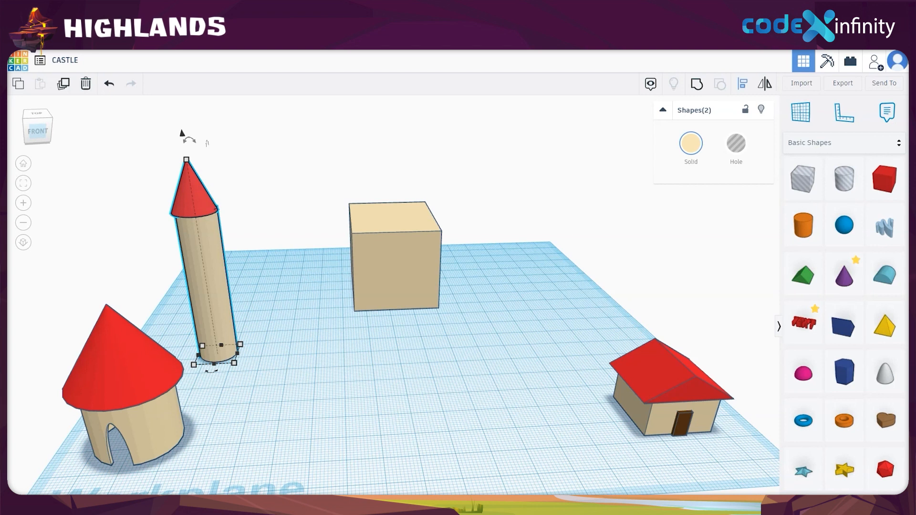
pyautogui.click(743, 84)
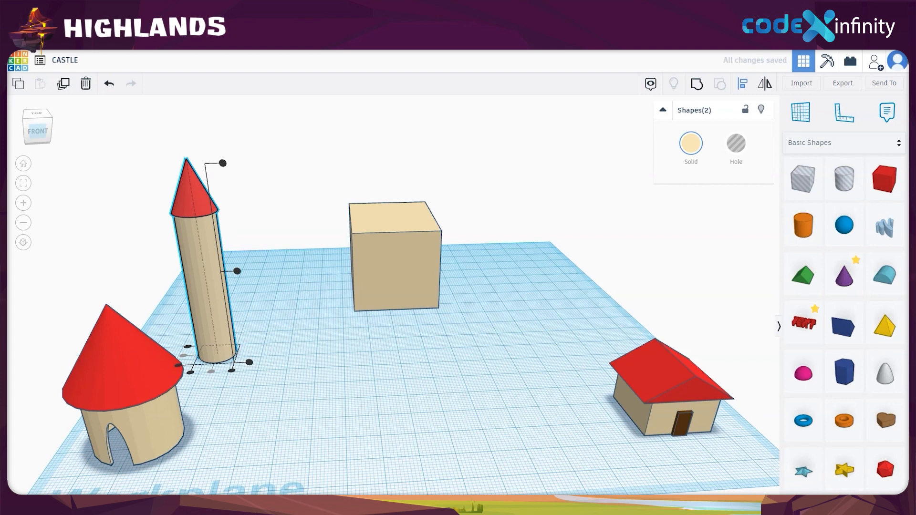
pyautogui.click(38, 131)
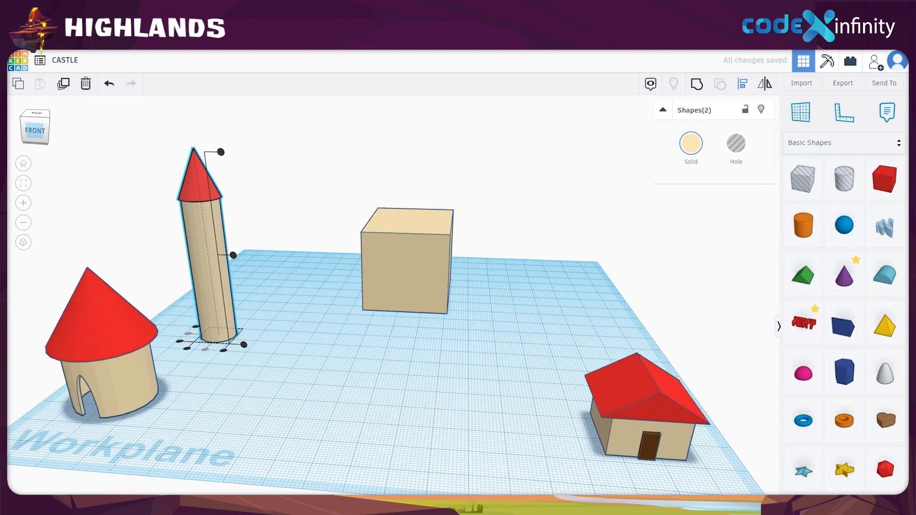
pyautogui.click(328, 383)
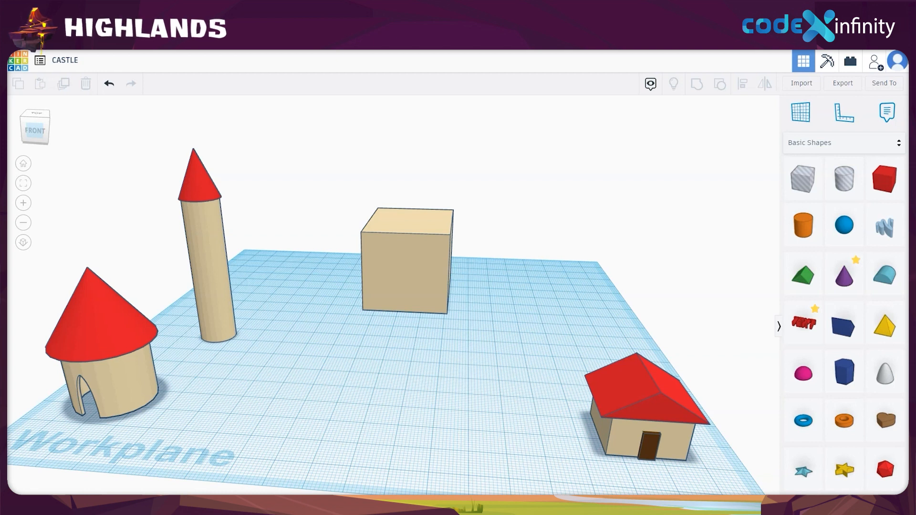
# Duplicate the round tower with the arched doorway and move the copy right until it stands in front of the box.
pyautogui.scroll(-3, 394, 306)
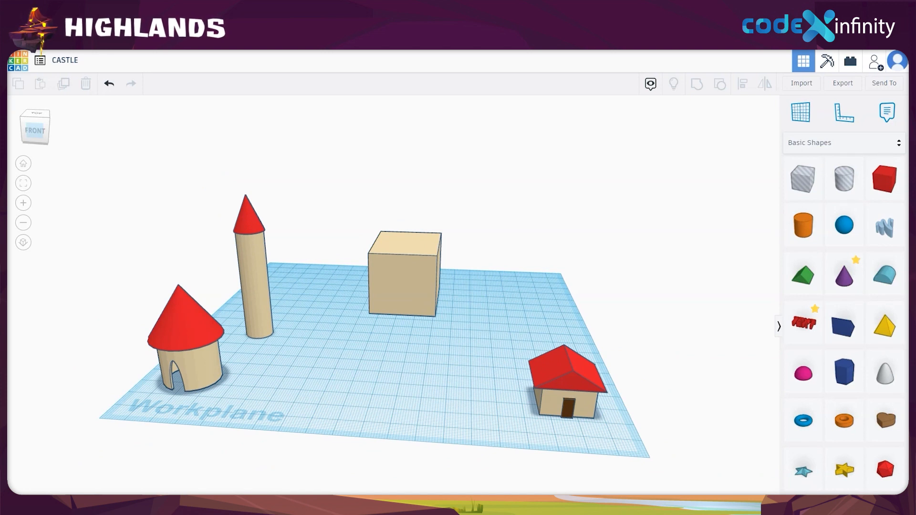
pyautogui.moveTo(113, 284); pyautogui.dragTo(210, 391)
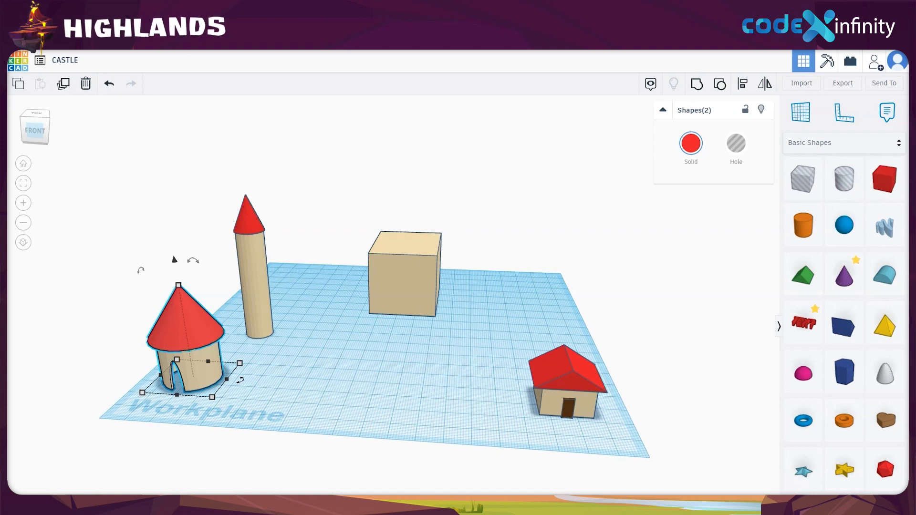
pyautogui.click(63, 84)
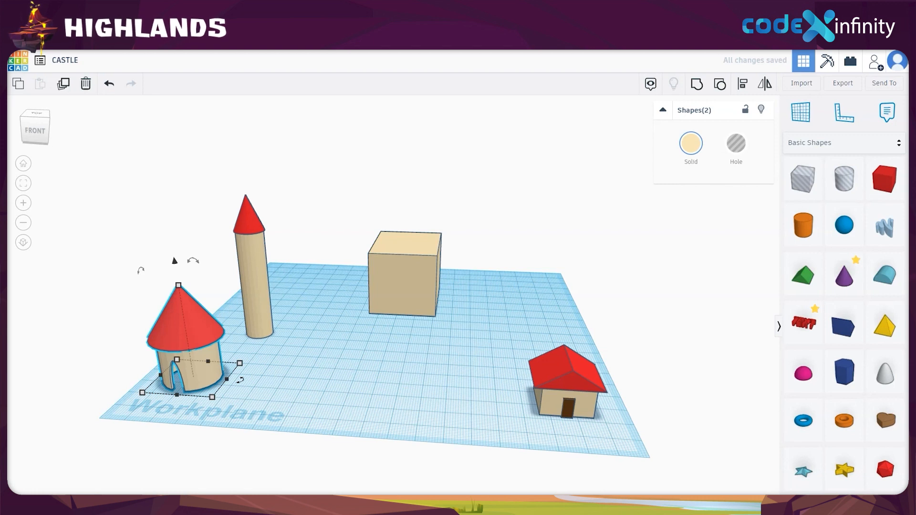
pyautogui.press('Right')
pyautogui.press('Right')
pyautogui.press('Right')
pyautogui.press('Right')
pyautogui.press('Right')
pyautogui.press('Right')
pyautogui.press('Right')
pyautogui.press('Right')
pyautogui.press('Right')
pyautogui.press('Right')
pyautogui.press('Right')
pyautogui.press('Right')
pyautogui.press('Right')
pyautogui.press('Right')
pyautogui.press('Right')
pyautogui.press('Right')
pyautogui.press('Right')
pyautogui.press('Right')
pyautogui.press('Right')
pyautogui.press('Right')
pyautogui.press('Right')
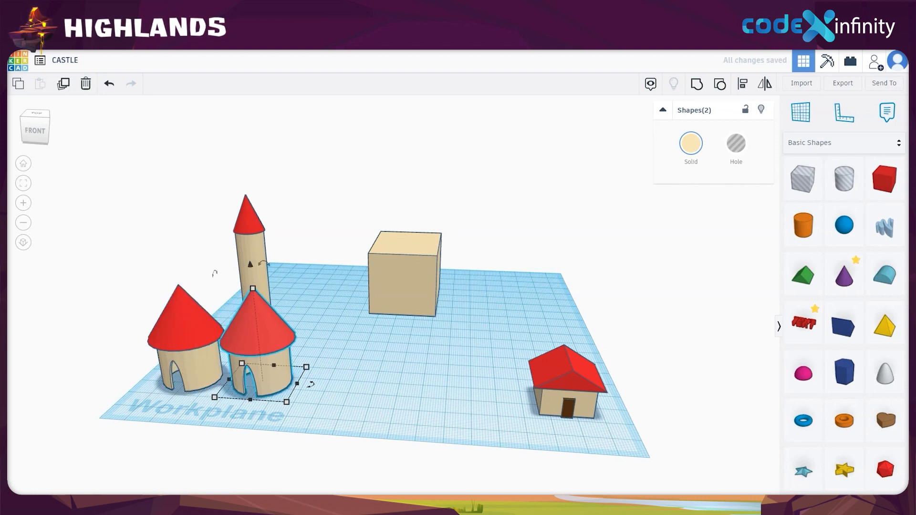
pyautogui.press('Right')
pyautogui.press('Right')
pyautogui.press('Right')
pyautogui.press('Right')
pyautogui.press('Right')
pyautogui.press('Right')
pyautogui.press('Right')
pyautogui.press('Right')
pyautogui.press('Right')
pyautogui.press('Right')
pyautogui.press('Right')
pyautogui.press('Right')
pyautogui.press('Right')
pyautogui.press('Right')
pyautogui.press('Right')
pyautogui.press('Right')
pyautogui.press('Right')
pyautogui.press('Right')
pyautogui.press('Right')
pyautogui.press('Right')
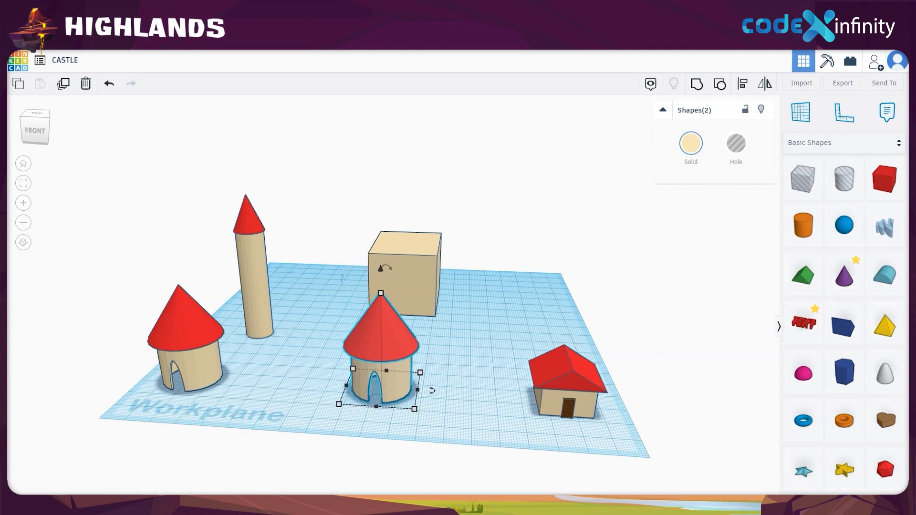
# Move the duplicated tower back to the box and raise it 32 onto the box's top.
pyautogui.press('Up')
pyautogui.press('Up')
pyautogui.press('Up')
pyautogui.press('Up')
pyautogui.press('Up')
pyautogui.press('Up')
pyautogui.press('Up')
pyautogui.press('Up')
pyautogui.press('Up')
pyautogui.press('Up')
pyautogui.press('Up')
pyautogui.press('Up')
pyautogui.press('Up')
pyautogui.press('Up')
pyautogui.press('Up')
pyautogui.press('Up')
pyautogui.press('Up')
pyautogui.press('Up')
pyautogui.press('Up')
pyautogui.press('Up')
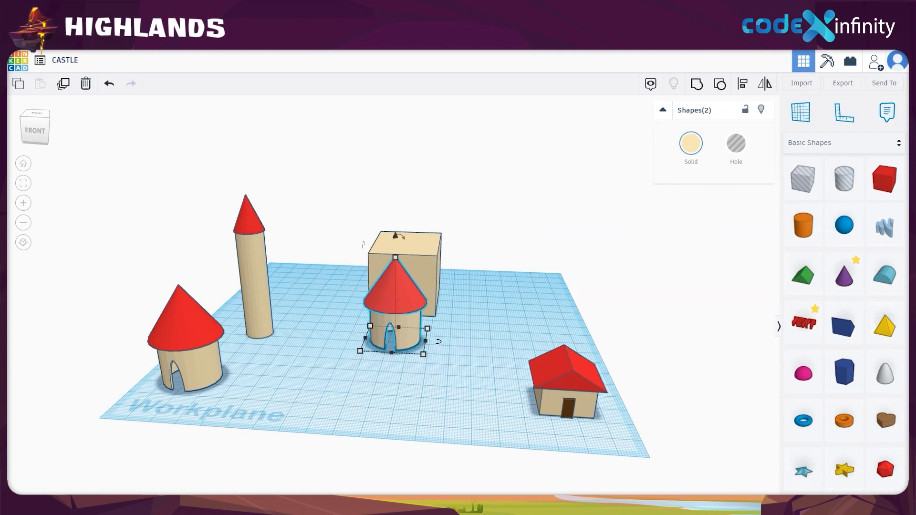
pyautogui.press('Up')
pyautogui.press('Up')
pyautogui.press('Up')
pyautogui.press('Up')
pyautogui.press('Up')
pyautogui.press('Up')
pyautogui.press('Up')
pyautogui.press('Up')
pyautogui.press('Up')
pyautogui.press('Up')
pyautogui.press('Up')
pyautogui.press('Up')
pyautogui.press('Up')
pyautogui.press('Up')
pyautogui.press('Up')
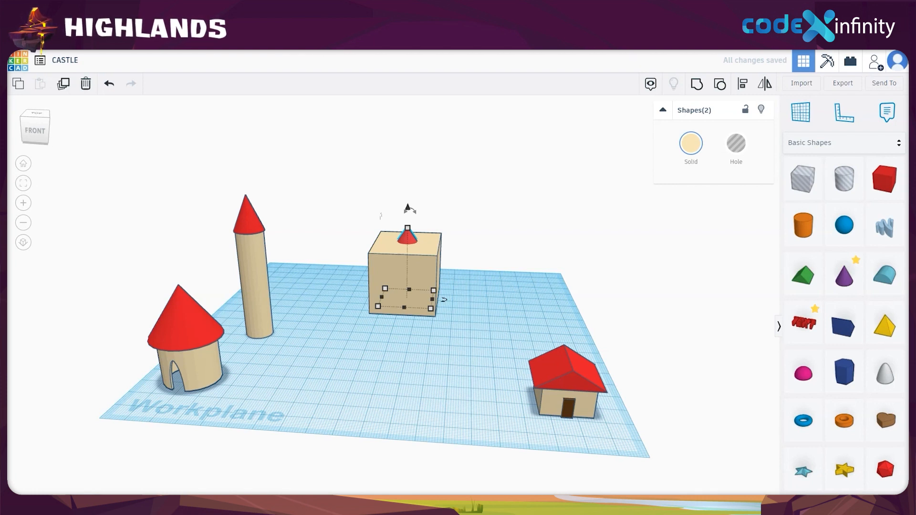
pyautogui.moveTo(408, 209); pyautogui.dragTo(409, 147)
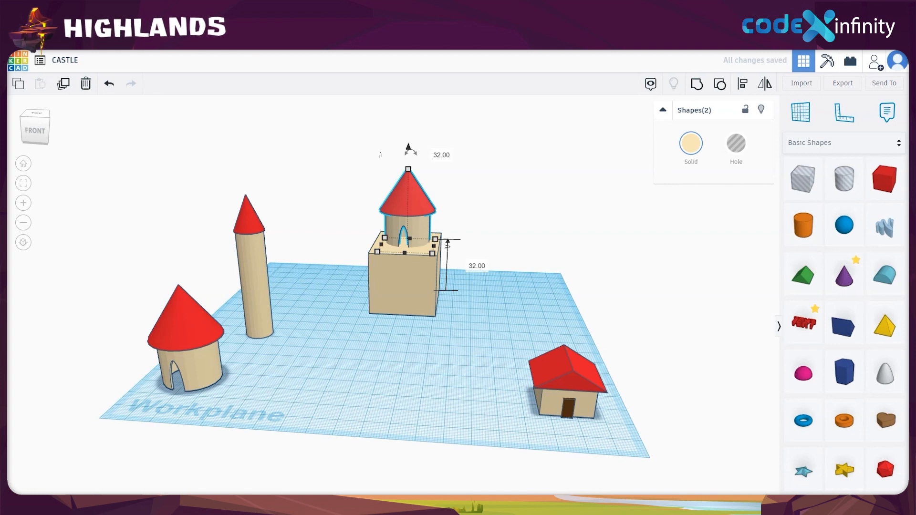
pyautogui.scroll(2, 396, 286)
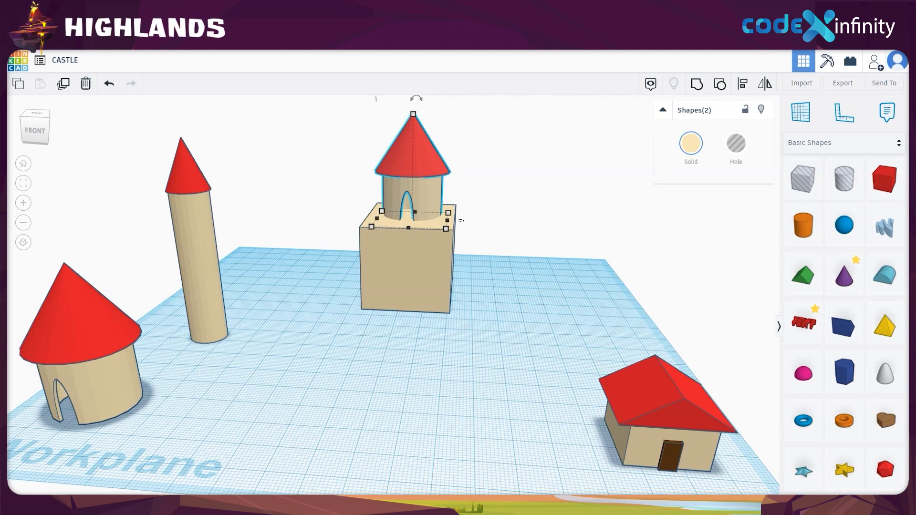
# Pull the duplicated tower forward off the box and group its roof and body with the Multicolor option on.
pyautogui.moveTo(461, 221); pyautogui.dragTo(456, 274)
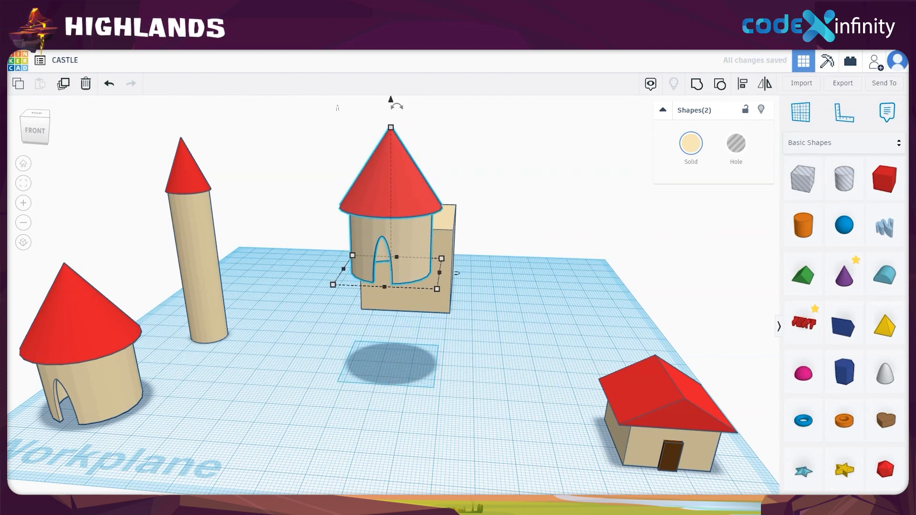
pyautogui.click(698, 82)
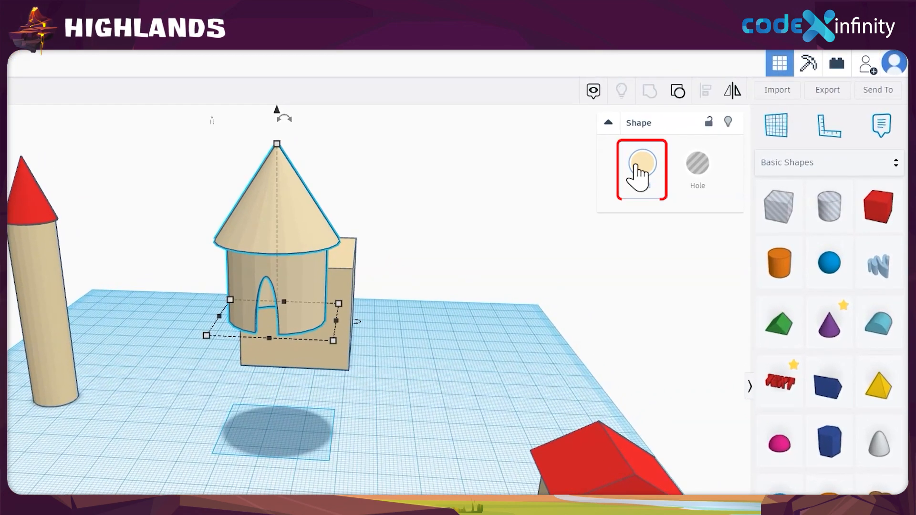
pyautogui.click(642, 164)
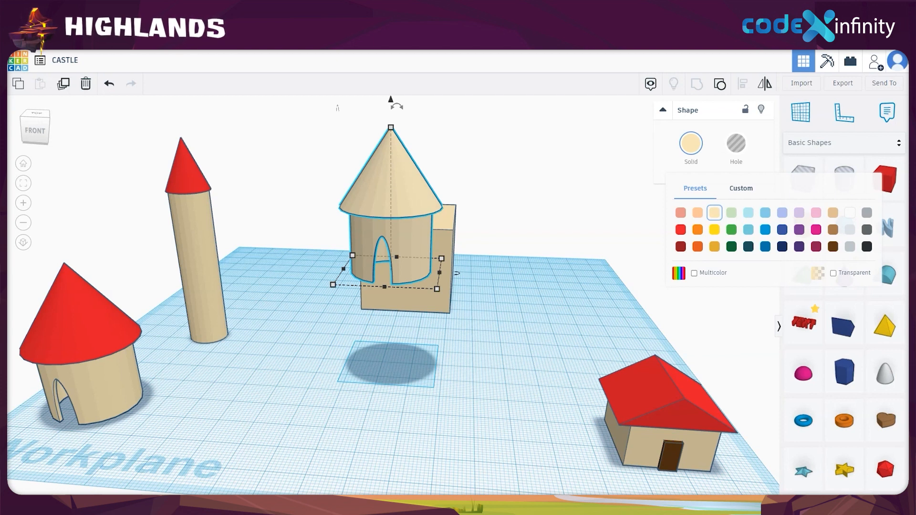
pyautogui.click(695, 273)
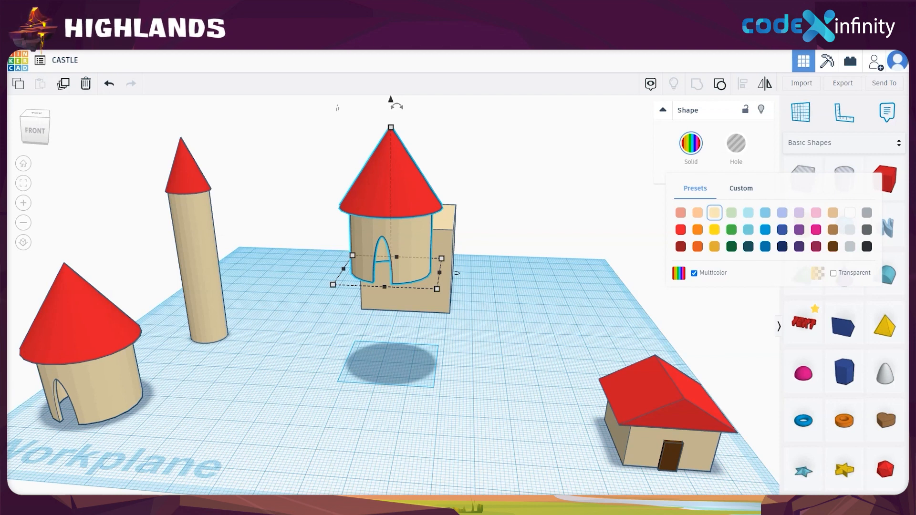
# Move the grouped tower back onto the top of the box and deselect it.
pyautogui.moveTo(457, 272); pyautogui.dragTo(462, 221)
pyautogui.scroll(-3, 462, 221)
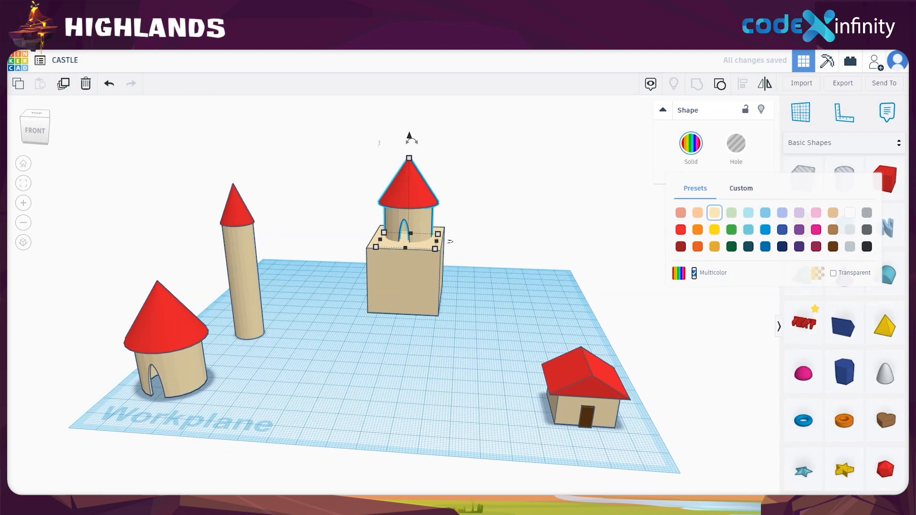
pyautogui.click(450, 241)
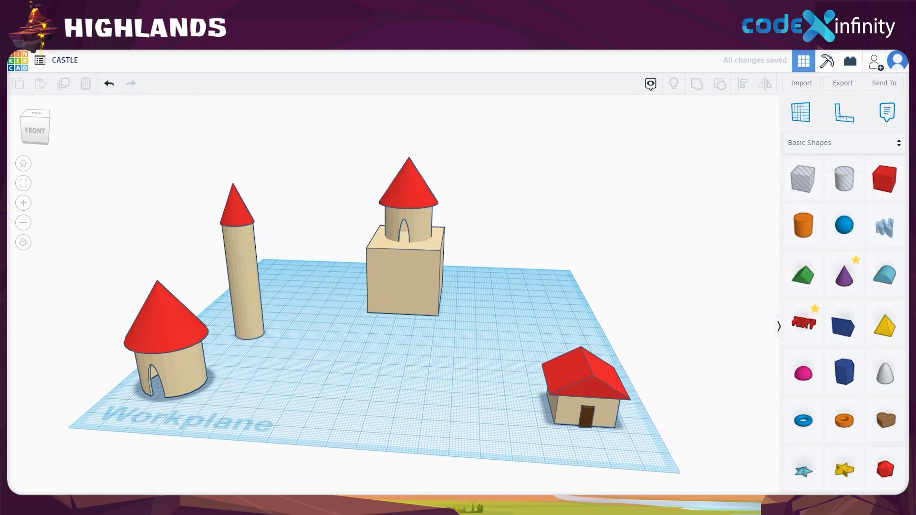